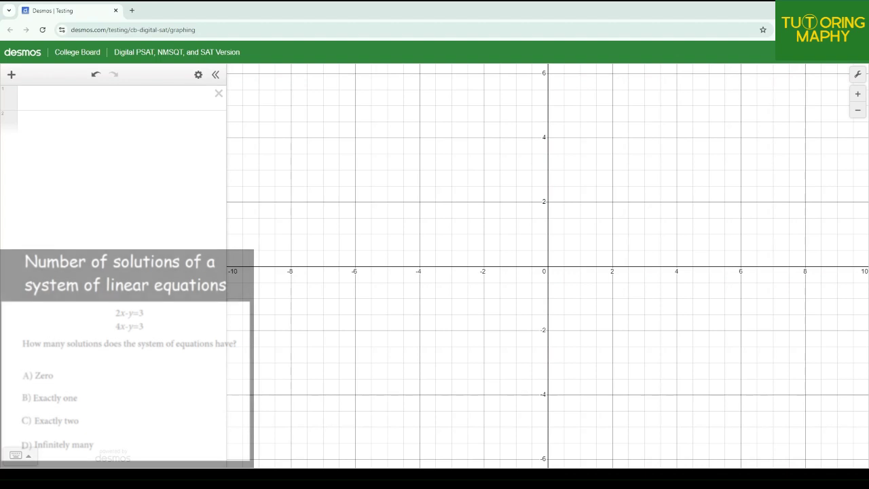
# Enter 2x−y=3 and 4x−y=3 as two rows and pin their crossing point (0, −3).
pyautogui.click(163, 99)
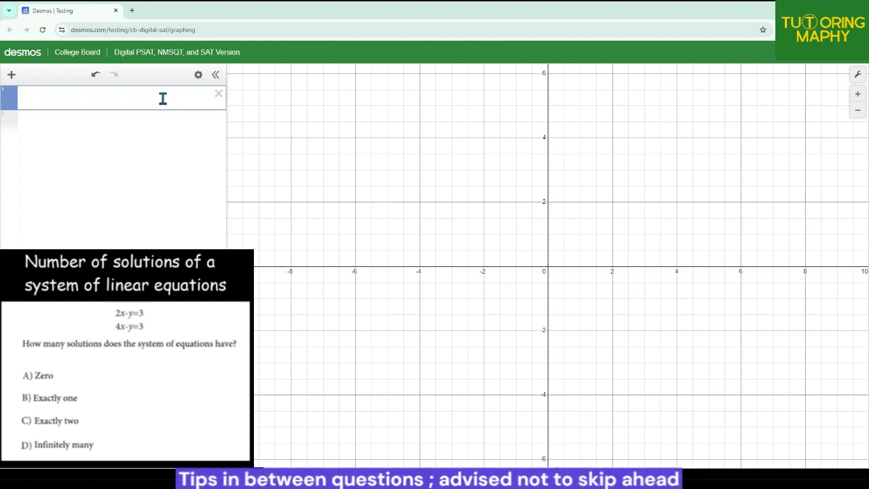
pyautogui.write('2')
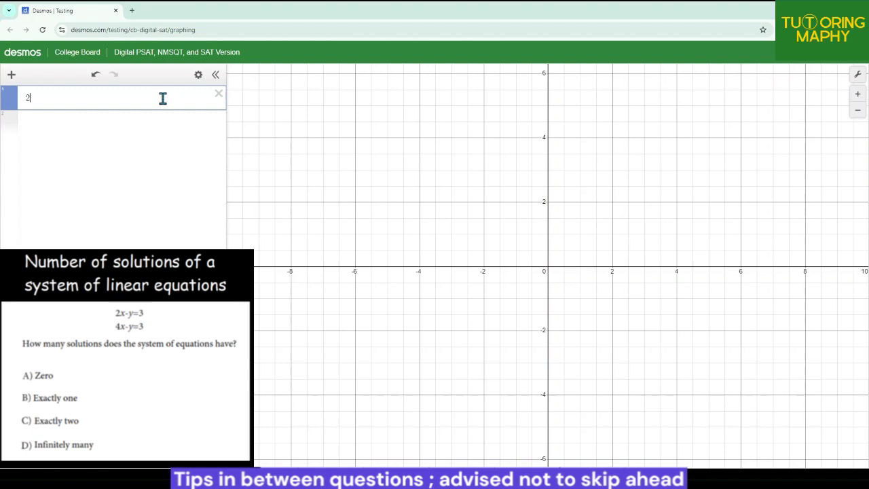
pyautogui.write('x-y=3')
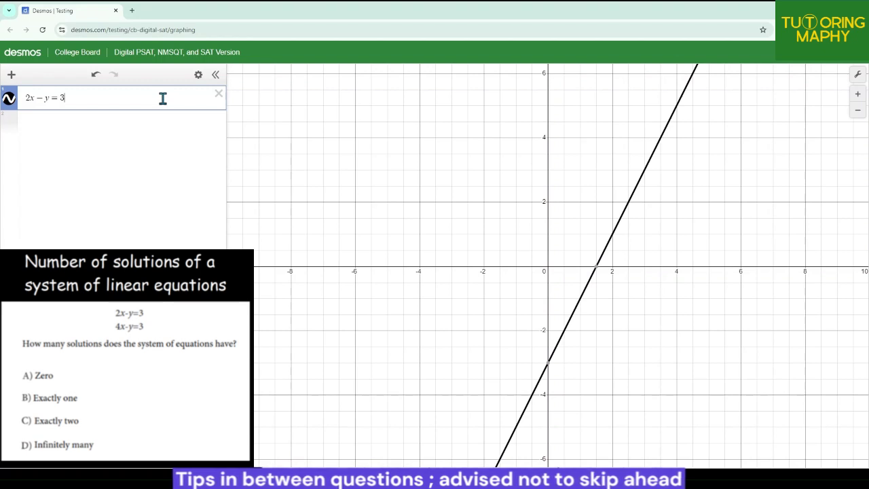
pyautogui.press('Return')
pyautogui.write('4x-')
pyautogui.write('y')
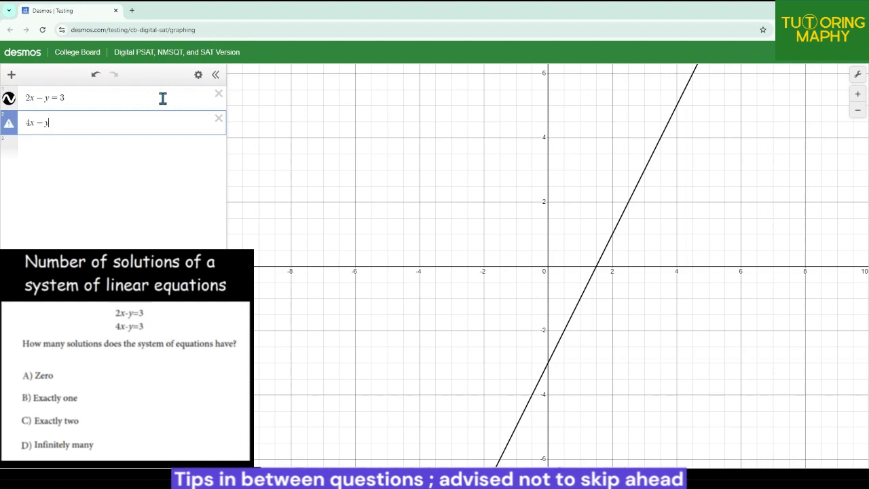
pyautogui.write('=3')
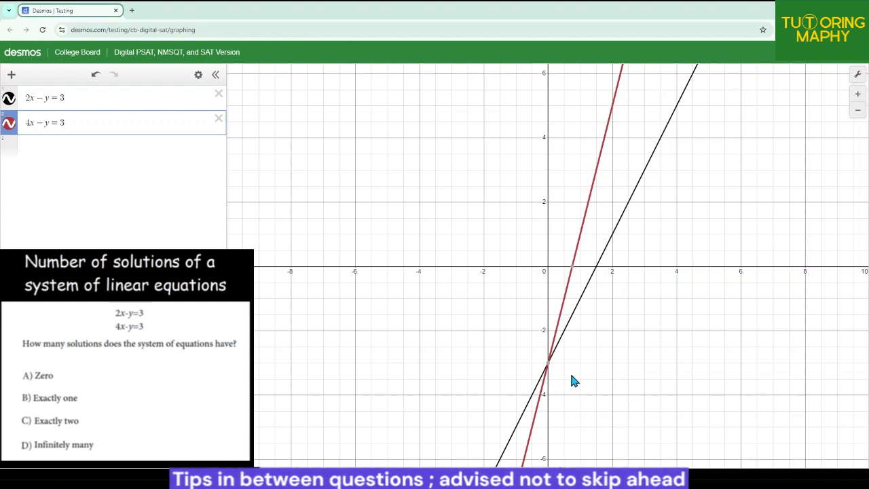
pyautogui.click(549, 367)
pyautogui.click(548, 365)
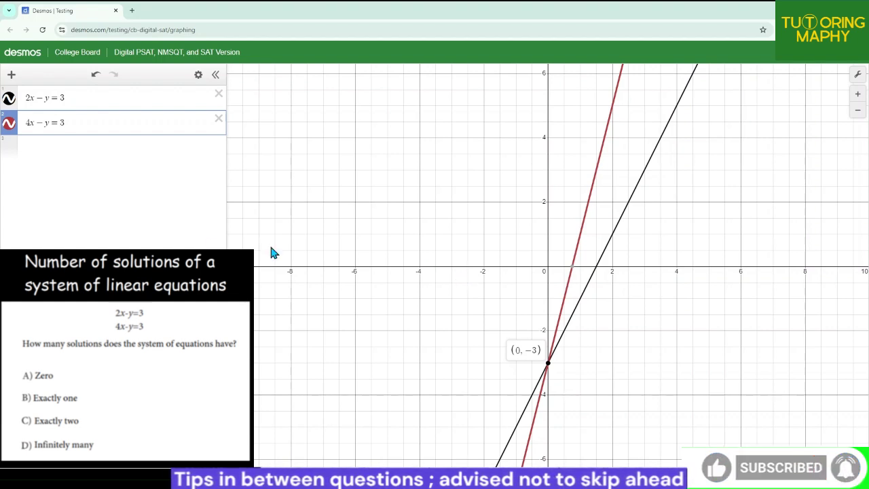
# Try dashed, dotted and solid styles and several colours on the 4x−y=3 line, ending solid red.
pyautogui.click(10, 128)
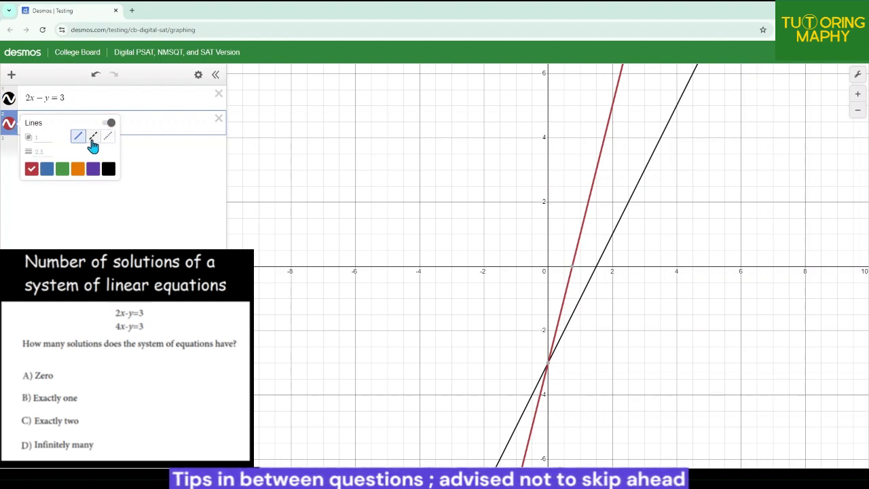
pyautogui.click(93, 143)
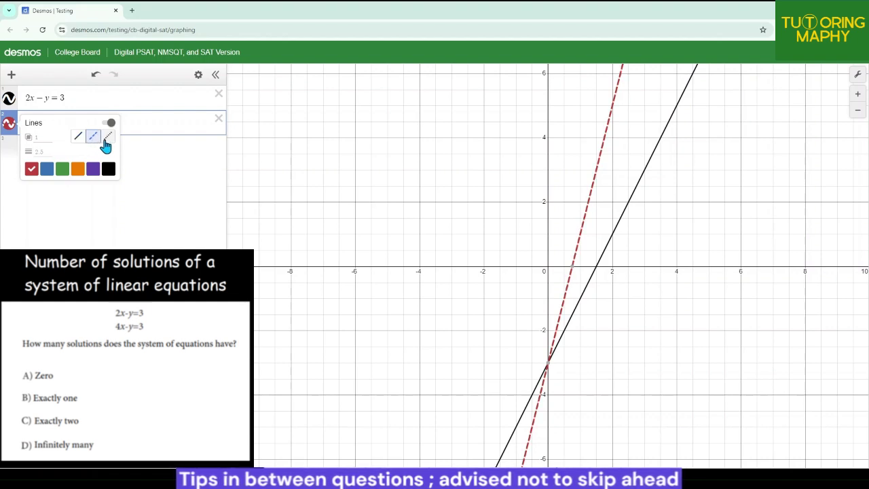
pyautogui.click(108, 143)
pyautogui.click(93, 138)
pyautogui.click(78, 137)
pyautogui.click(46, 168)
pyautogui.click(61, 169)
pyautogui.click(82, 169)
pyautogui.click(93, 168)
pyautogui.click(108, 168)
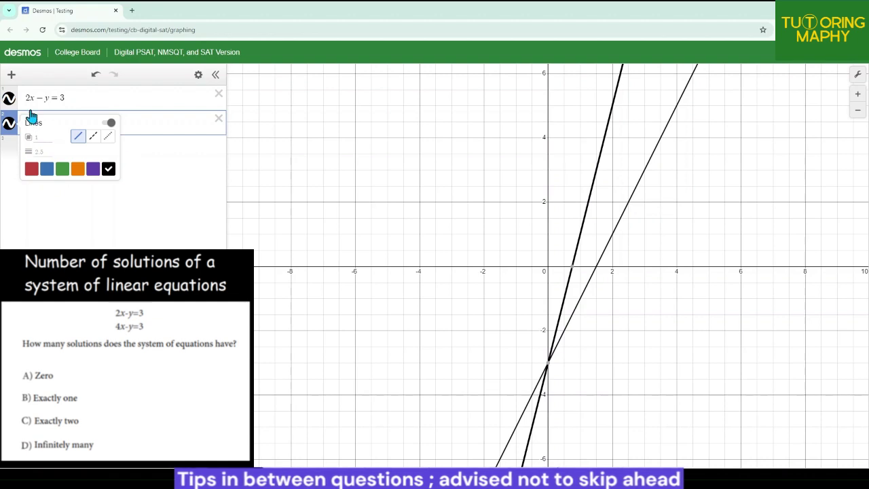
pyautogui.click(32, 169)
pyautogui.click(183, 172)
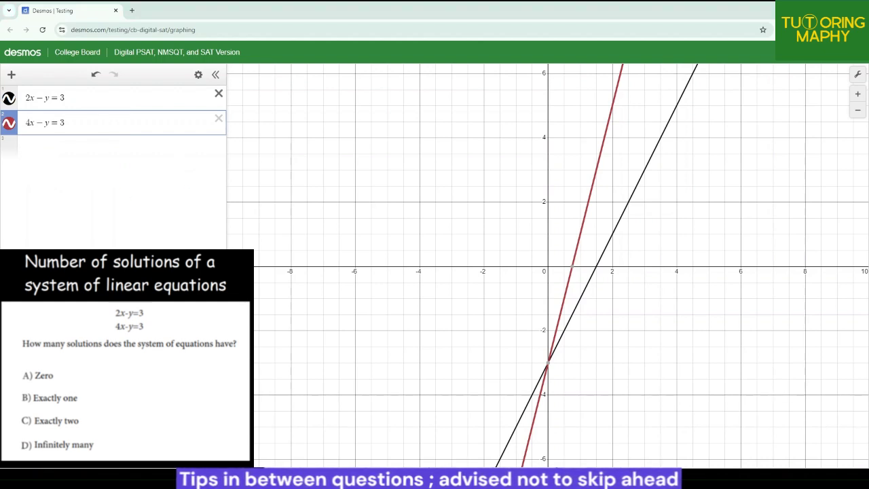
# Delete both line equations, leaving an empty expression row.
pyautogui.click(218, 93)
pyautogui.click(219, 93)
pyautogui.click(158, 95)
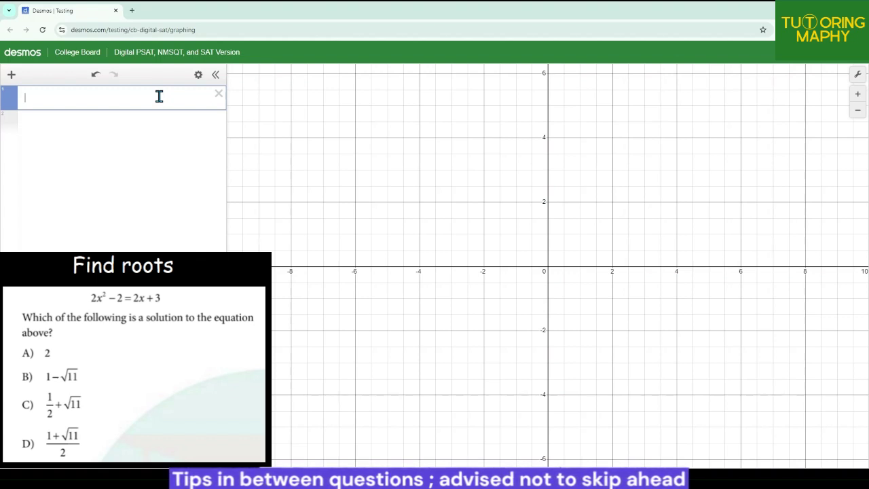
# Enter 2x²−2=2x+3, zoom out to view its root lines, then reset the default view.
pyautogui.write('2x^2')
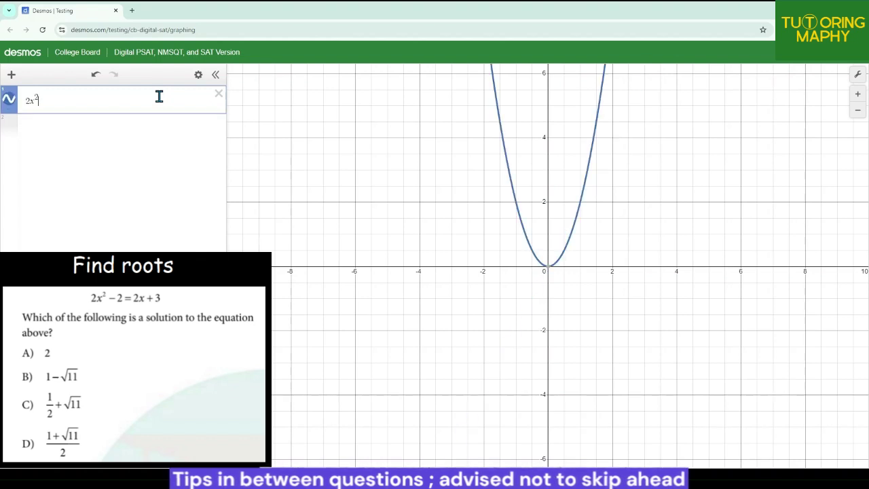
pyautogui.press('Right')
pyautogui.write('-2')
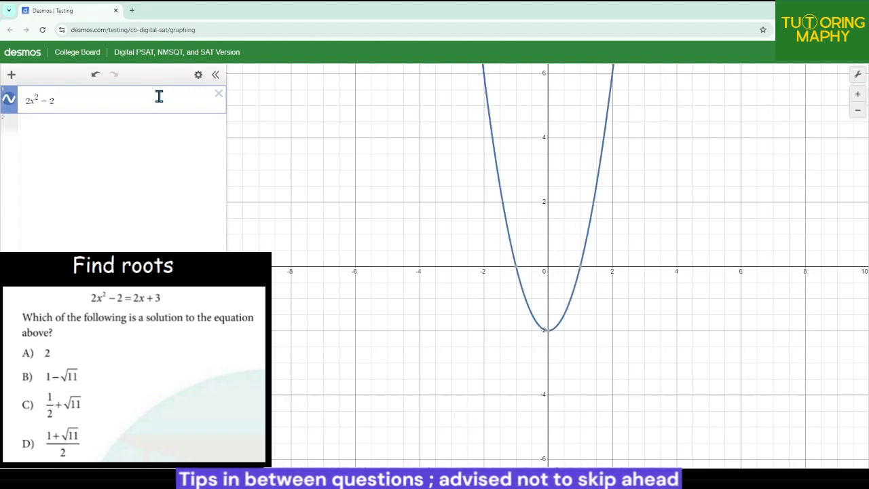
pyautogui.write('=2x+3')
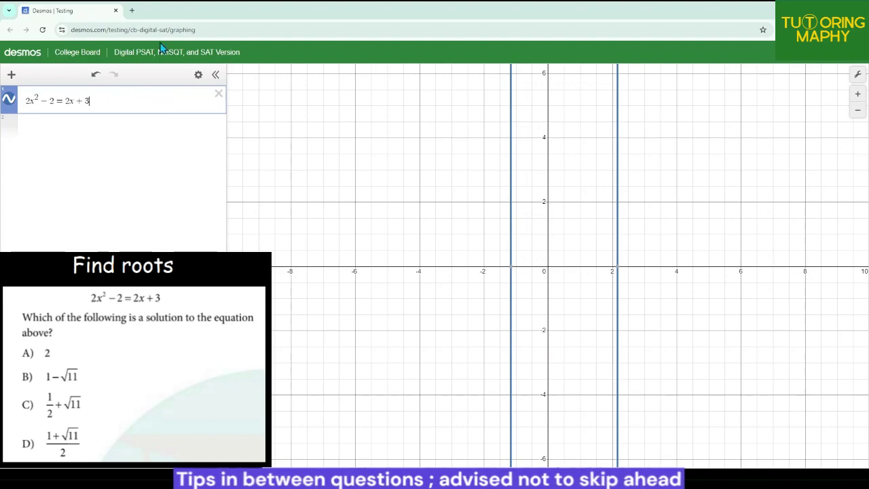
pyautogui.click(859, 112)
pyautogui.click(860, 114)
pyautogui.click(859, 111)
pyautogui.click(859, 111)
pyautogui.click(859, 112)
pyautogui.click(859, 112)
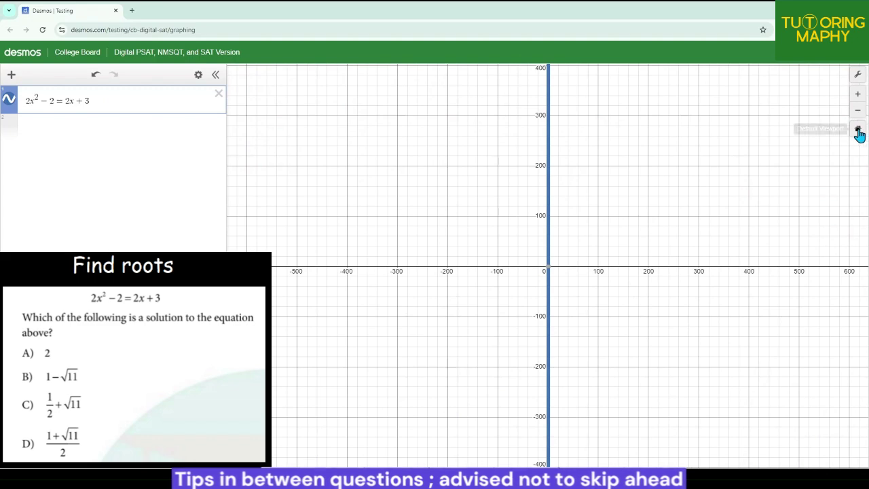
pyautogui.click(859, 130)
# Select the whole equation, then select its right-hand side 2x+3.
pyautogui.moveTo(88, 100); pyautogui.dragTo(24, 100)
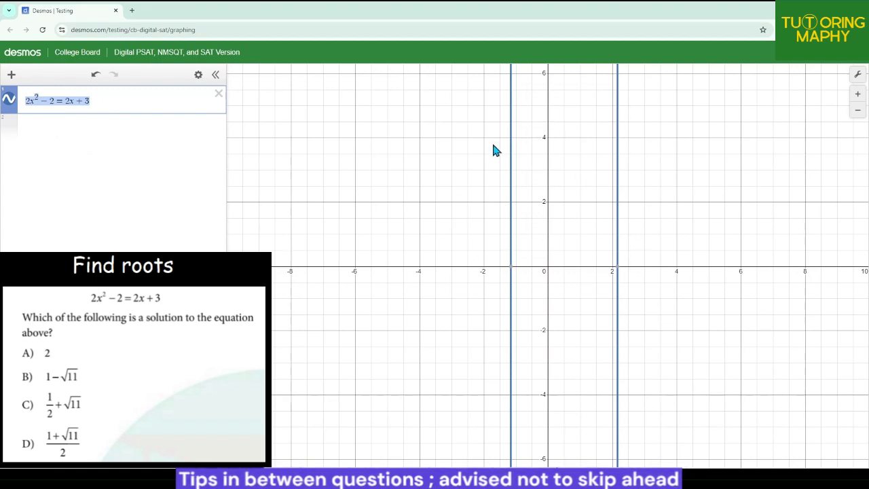
pyautogui.click(61, 102)
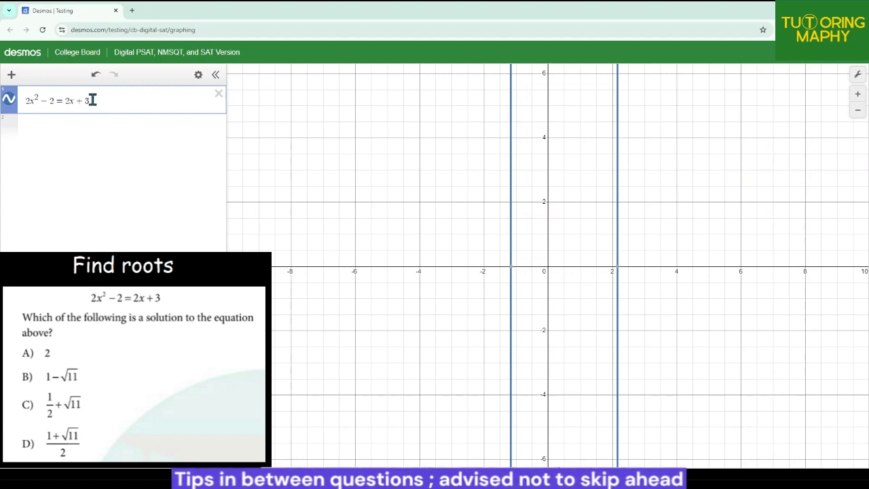
pyautogui.moveTo(90, 101); pyautogui.dragTo(49, 95)
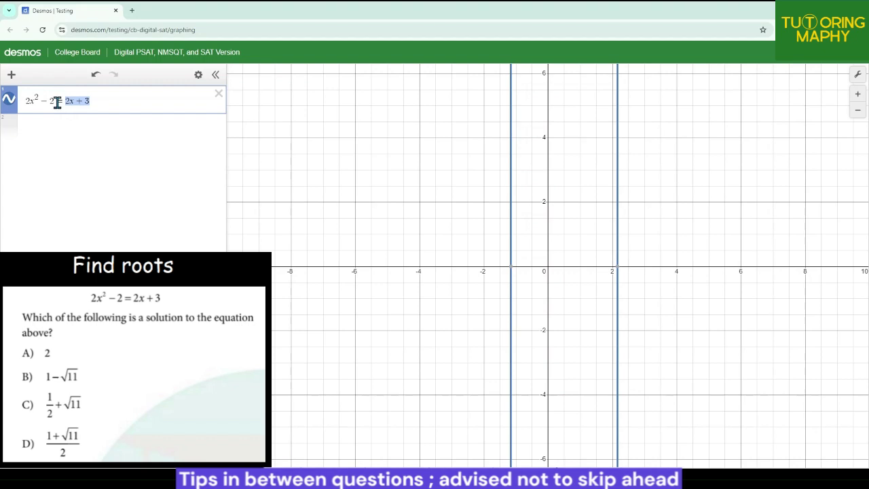
# Rewrite the equation as the expression 2x²−2−2x−3 by moving the right side over.
pyautogui.click(57, 99)
pyautogui.write('-2x-3')
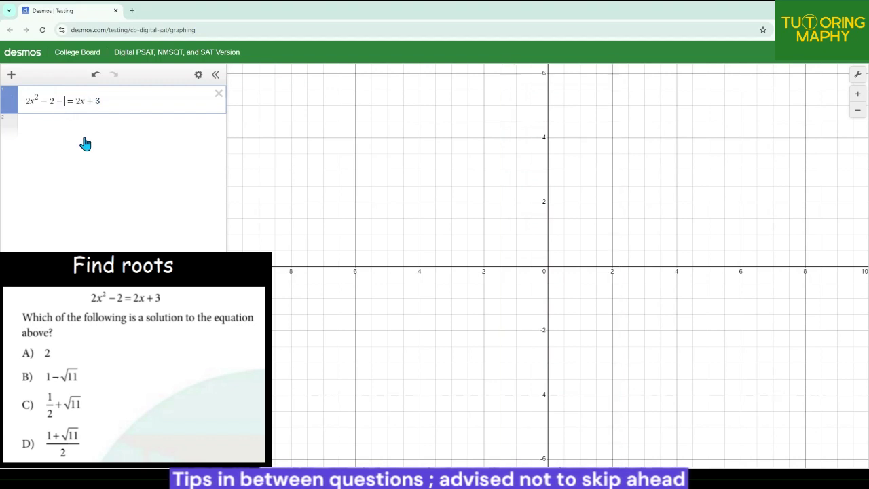
pyautogui.press('Right')
pyautogui.press('Delete')
pyautogui.press('BackSpace')
pyautogui.press('BackSpace')
pyautogui.press('BackSpace')
pyautogui.write('0')
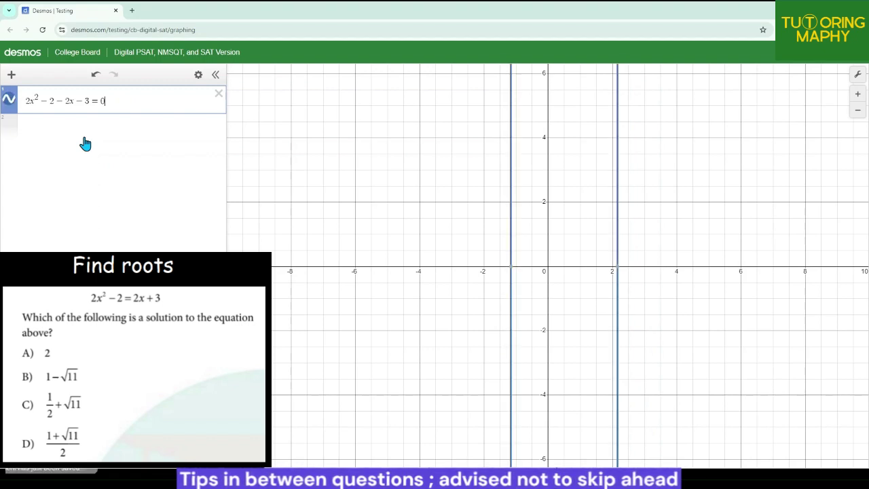
pyautogui.press('BackSpace')
pyautogui.press('BackSpace')
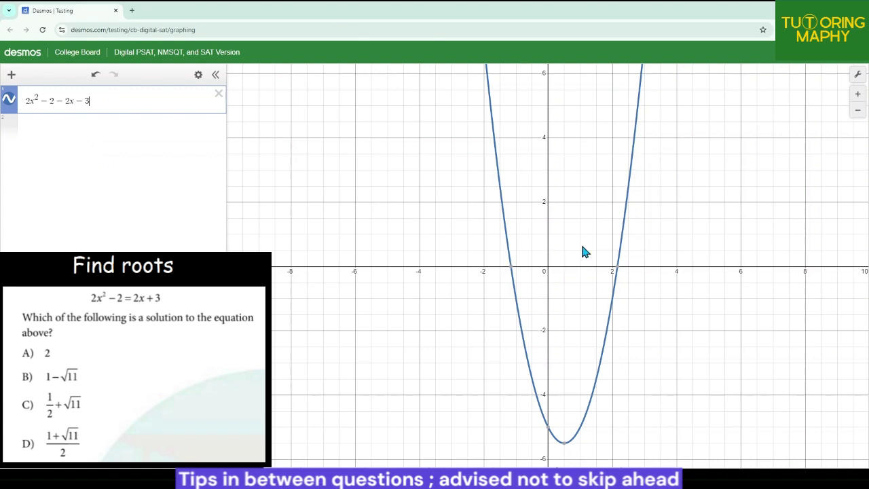
# Pin the parabola's roots at (−1.158, 0) and (2.158, 0).
pyautogui.moveTo(514, 273)
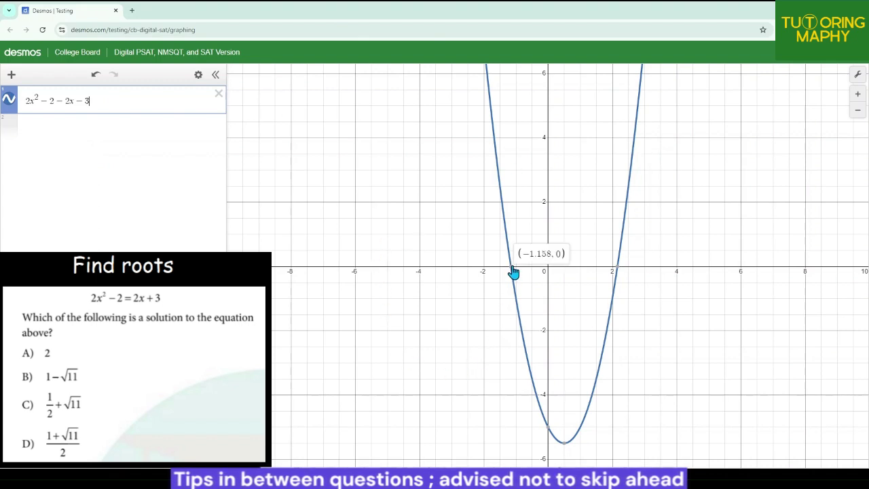
pyautogui.click(510, 267)
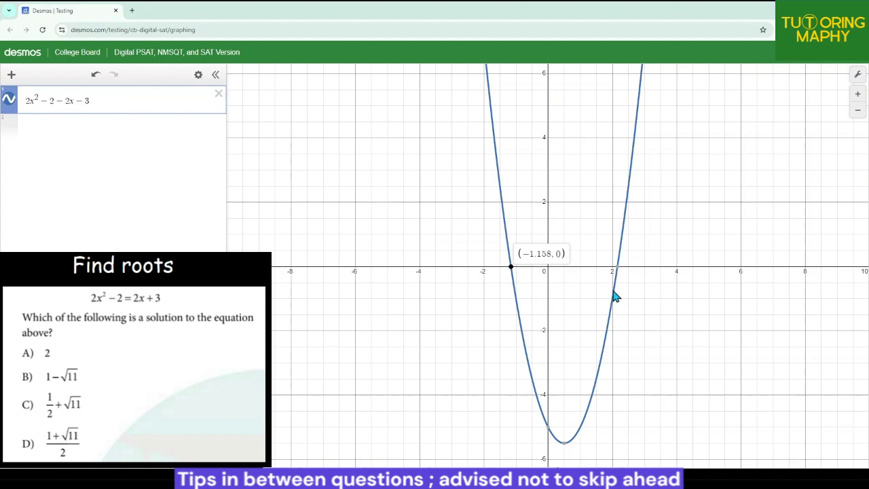
pyautogui.click(617, 269)
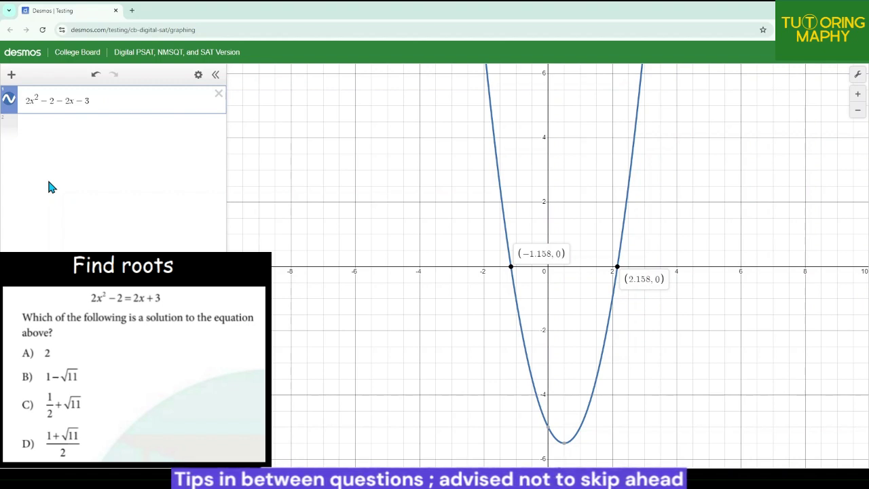
# Evaluate 1−√11 in a new row and compare it with the left root.
pyautogui.click(128, 128)
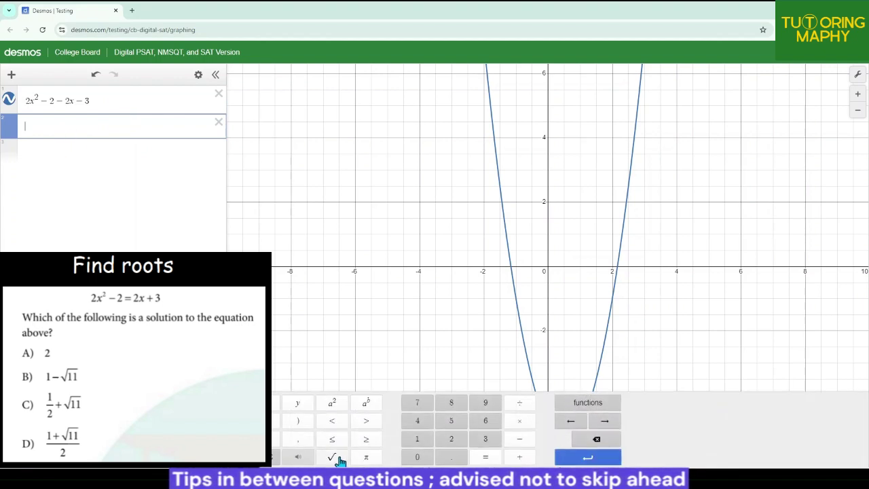
pyautogui.write('1')
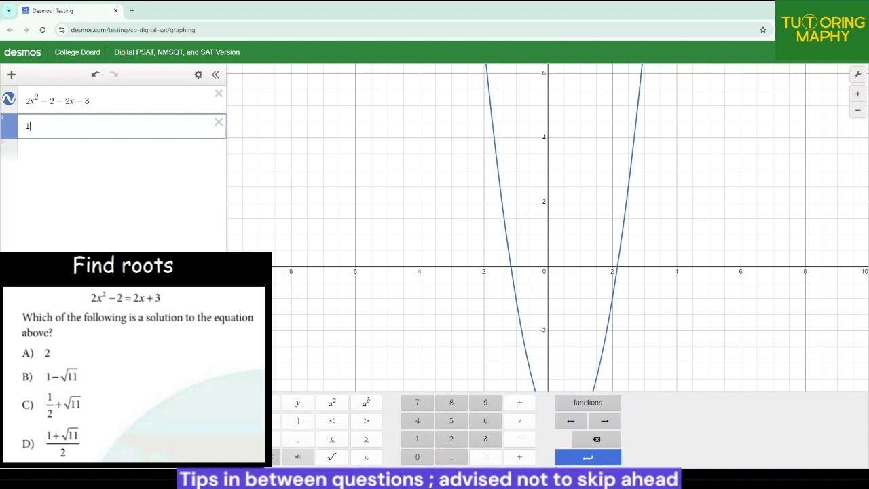
pyautogui.write('-')
pyautogui.click(333, 456)
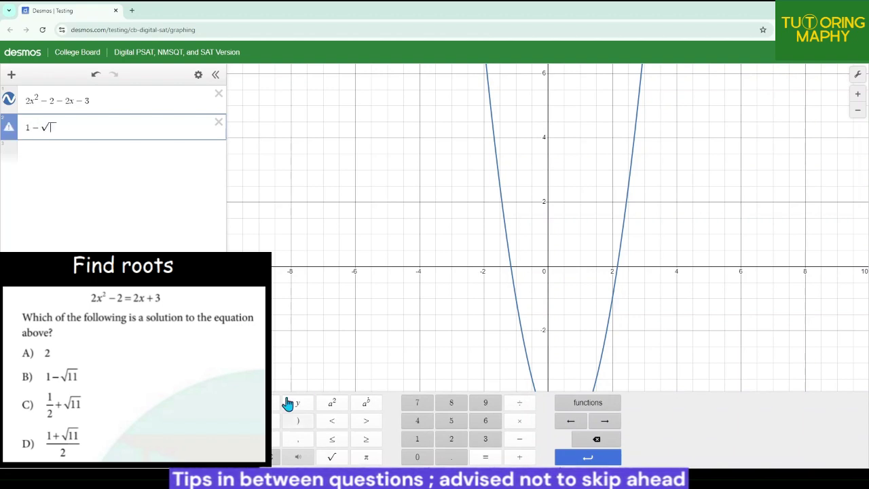
pyautogui.write('11')
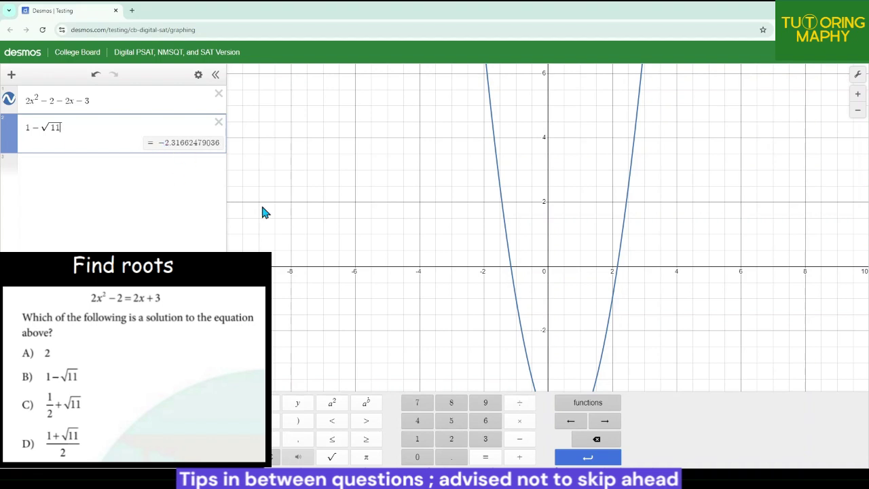
pyautogui.click(512, 273)
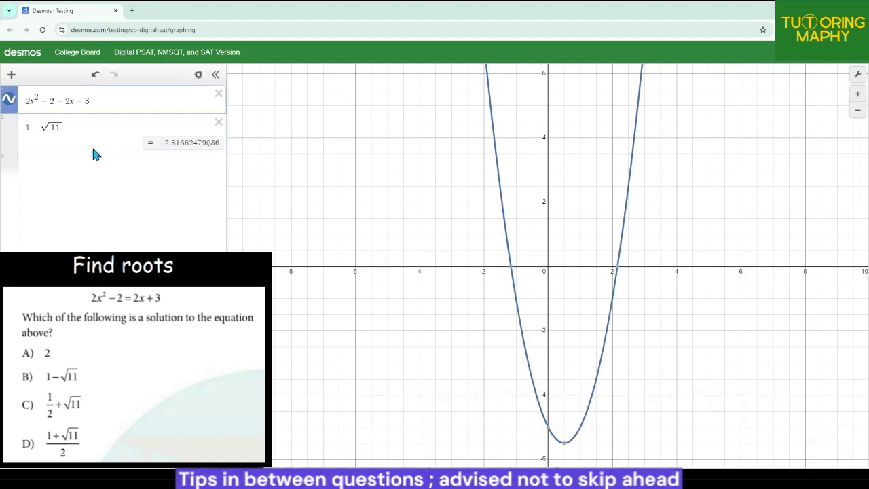
# Copy 1−√11 into a new row, edit it to 1/2+√11, and compare with the positive root.
pyautogui.click(112, 163)
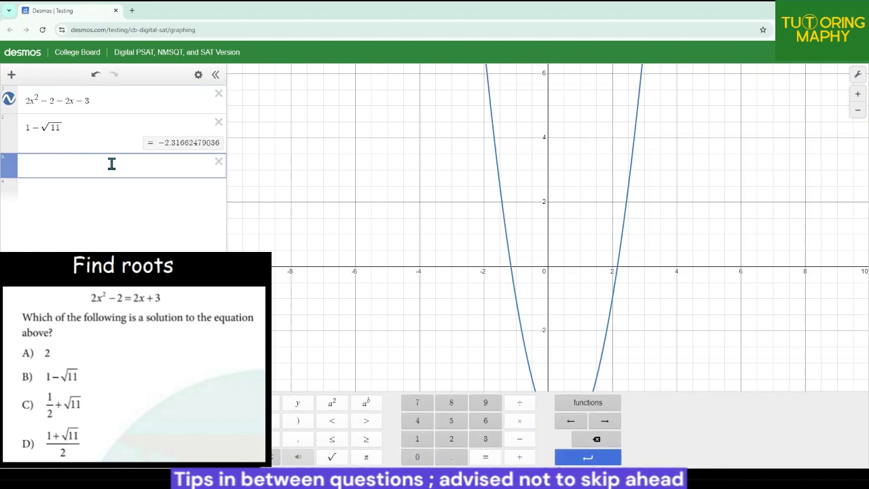
pyautogui.click(64, 127)
pyautogui.moveTo(64, 127); pyautogui.dragTo(16, 130)
pyautogui.hotkey('ctrl', 'c')
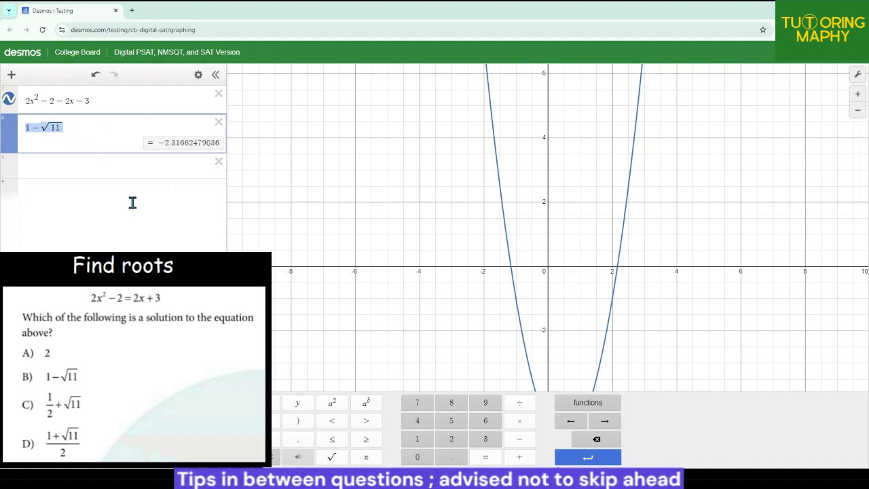
pyautogui.click(123, 174)
pyautogui.hotkey('ctrl', 'v')
pyautogui.click(28, 170)
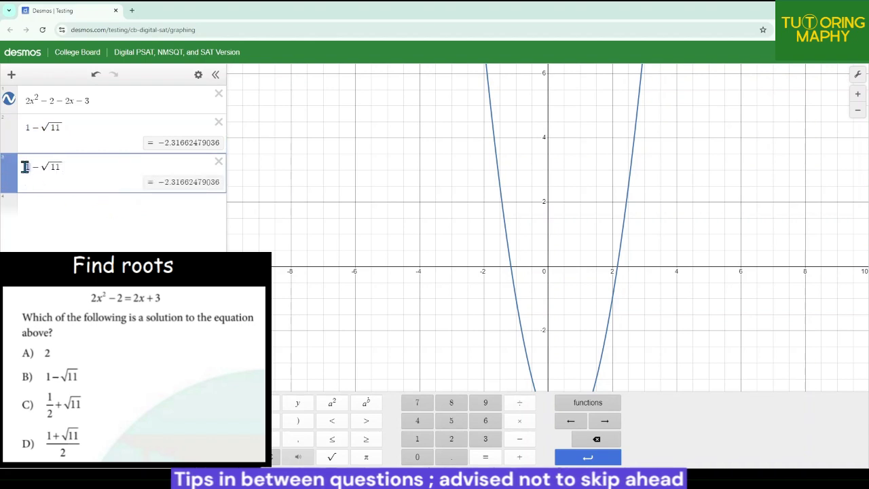
pyautogui.write('/2')
pyautogui.press('Right')
pyautogui.press('Right')
pyautogui.press('BackSpace')
pyautogui.write('+')
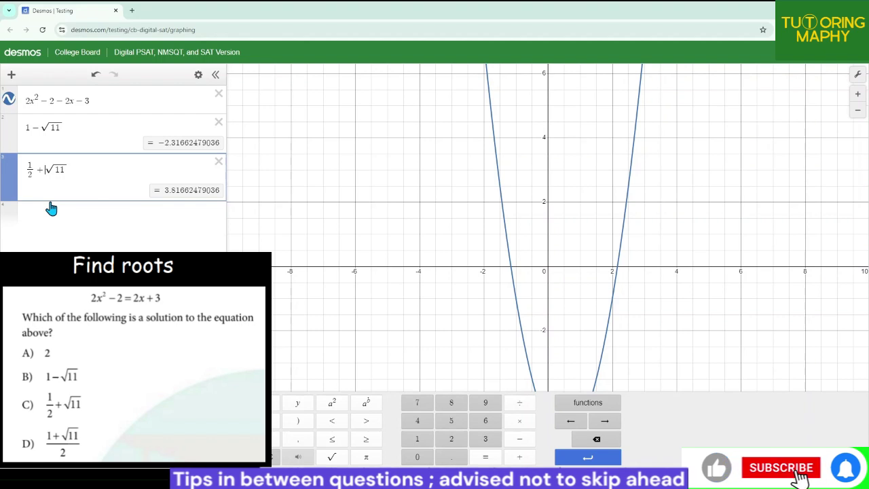
pyautogui.click(620, 273)
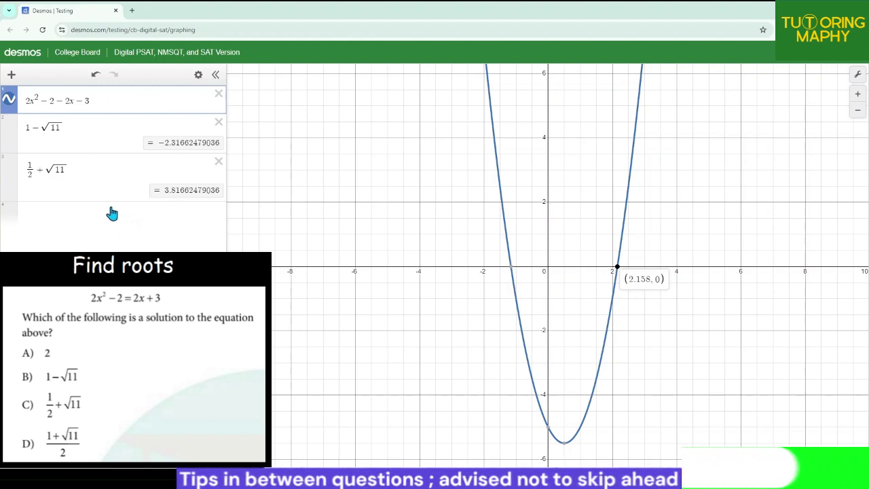
# Build (1+√11)/2 in a new row and trace the parabola to its matching root 2.158.
pyautogui.moveTo(97, 171); pyautogui.dragTo(7, 171)
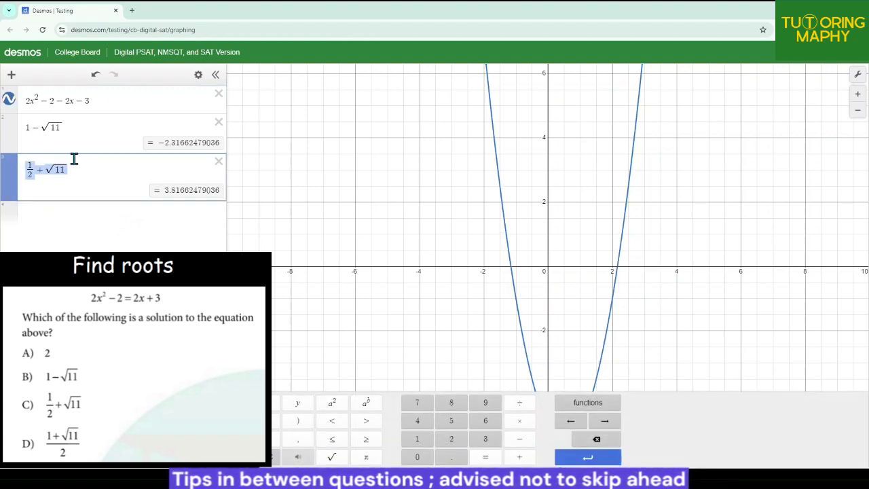
pyautogui.moveTo(83, 127); pyautogui.dragTo(7, 127)
pyautogui.click(111, 216)
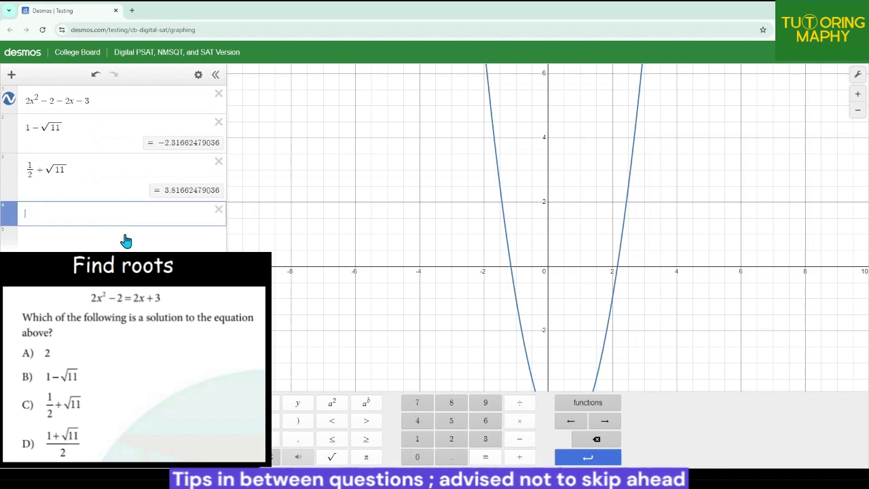
pyautogui.write('/')
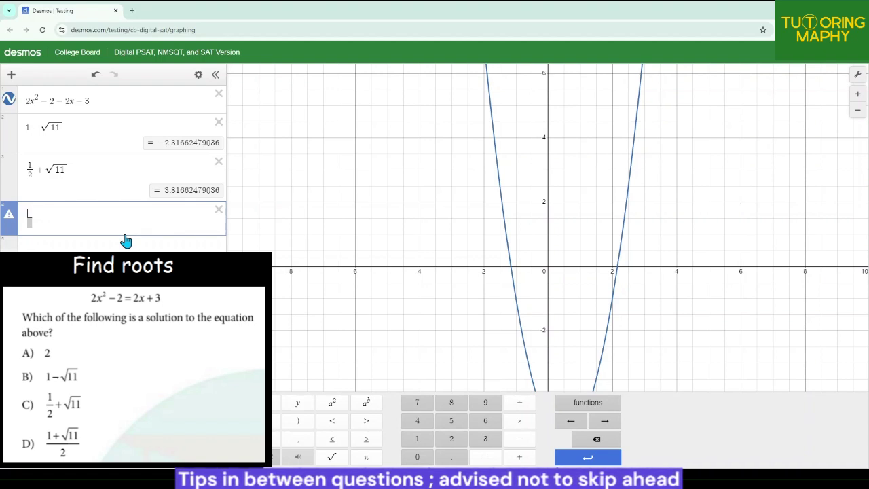
pyautogui.write('1-√11')
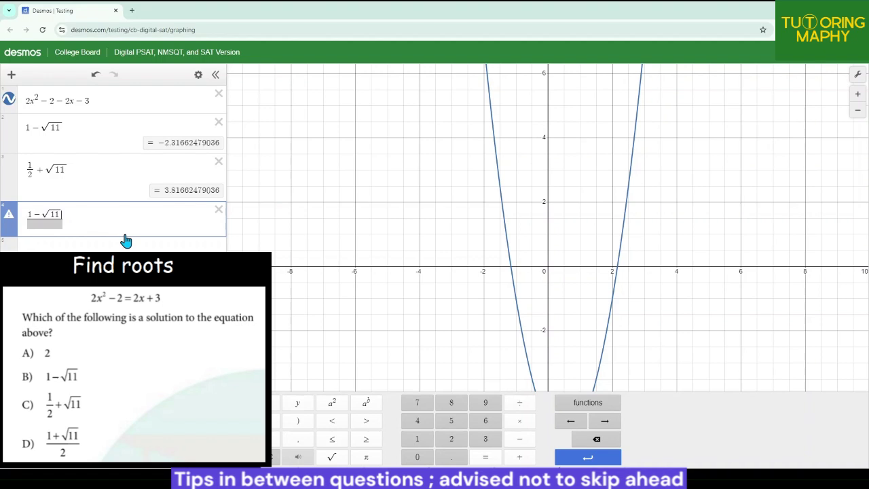
pyautogui.press('BackSpace')
pyautogui.write('+')
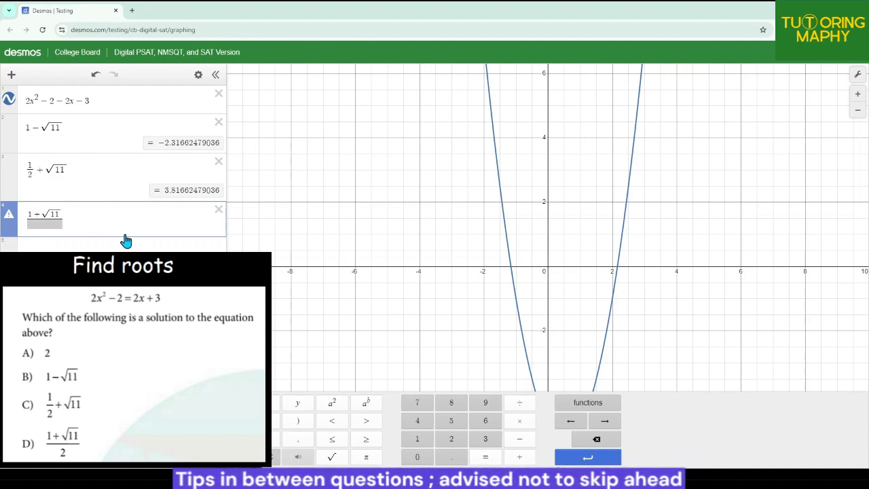
pyautogui.press('Down')
pyautogui.write('2')
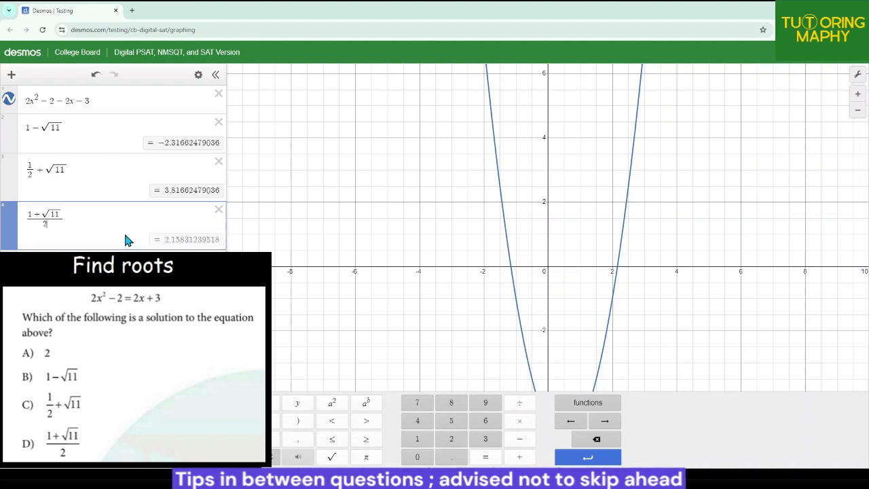
pyautogui.moveTo(610, 281); pyautogui.dragTo(616, 268)
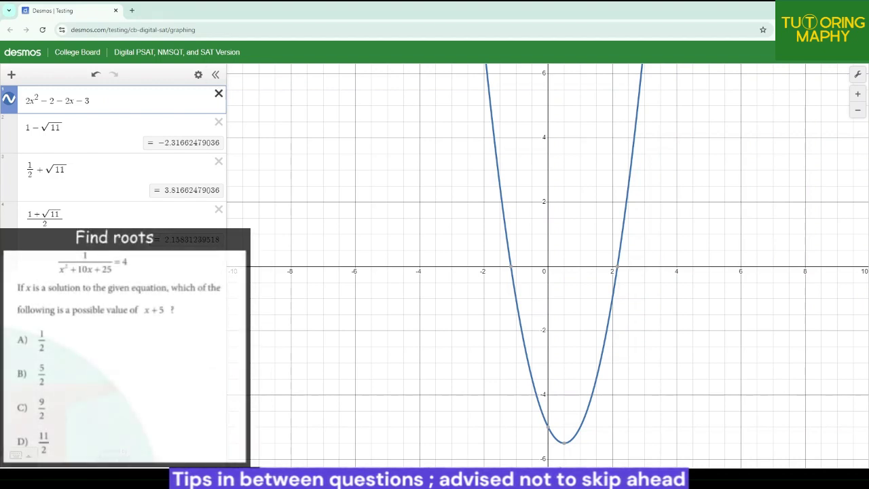
# Delete the three old expressions and enter 1/(x^2+10x+25)-4 in a fresh row.
pyautogui.click(219, 95)
pyautogui.click(218, 99)
pyautogui.click(219, 97)
pyautogui.click(135, 98)
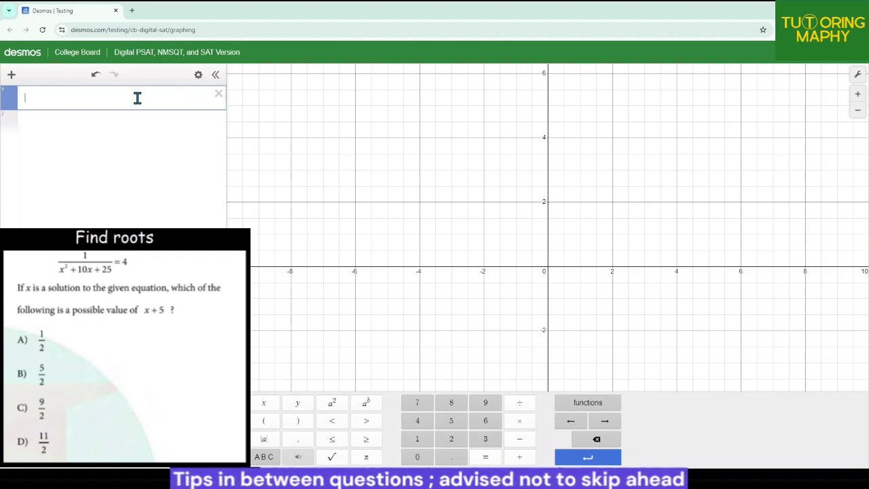
pyautogui.write('1/')
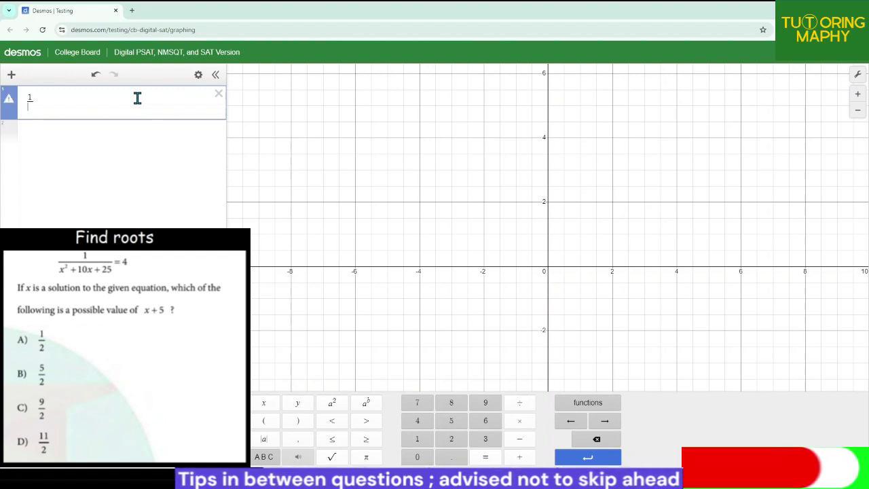
pyautogui.write('(x^2')
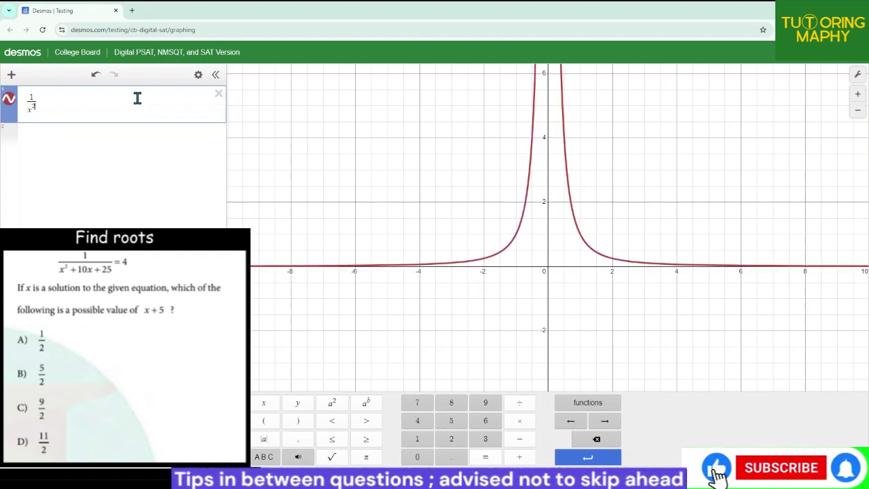
pyautogui.write('+10x+')
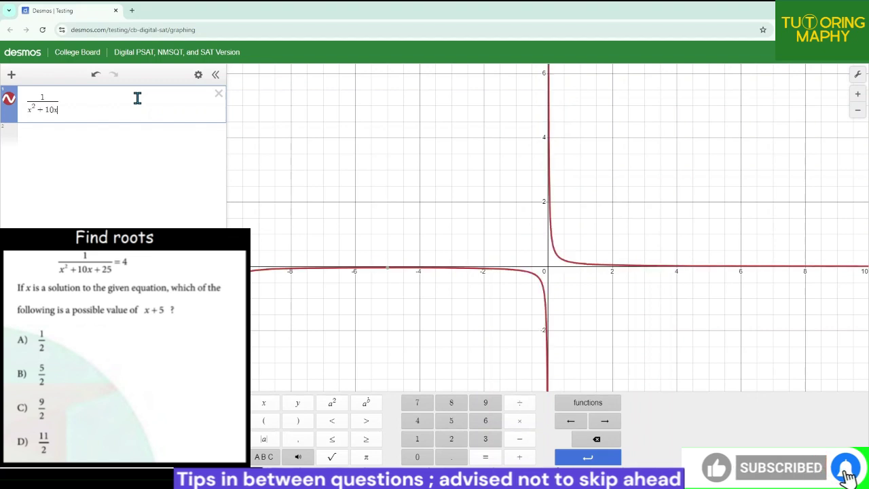
pyautogui.write('25)')
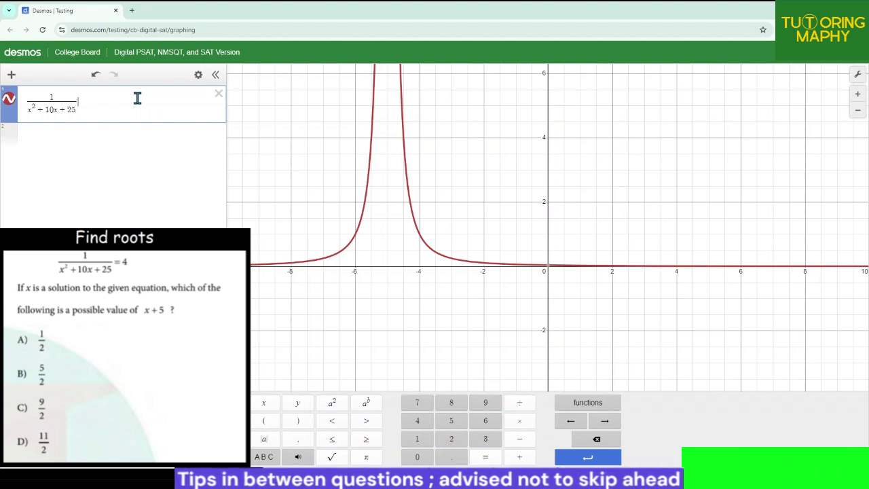
pyautogui.write('-4')
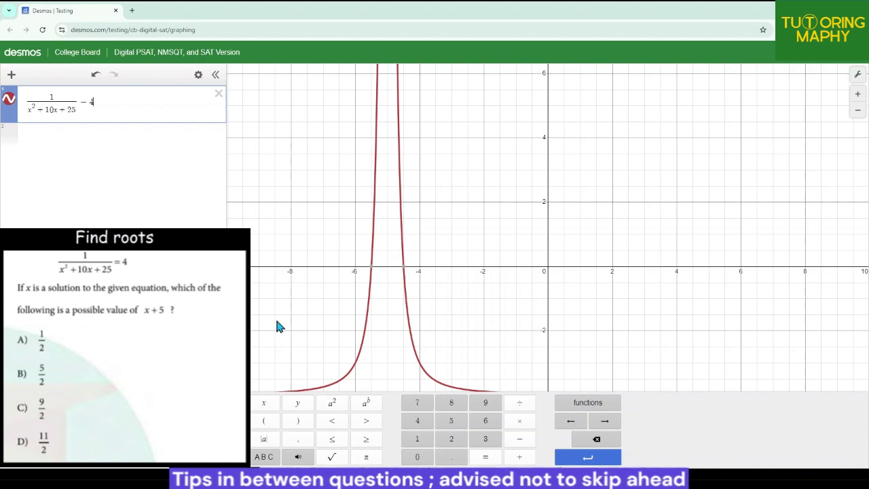
# Pin the curve's x-intercepts at (−4.5, 0) and (−5.5, 0).
pyautogui.click(406, 274)
pyautogui.click(372, 269)
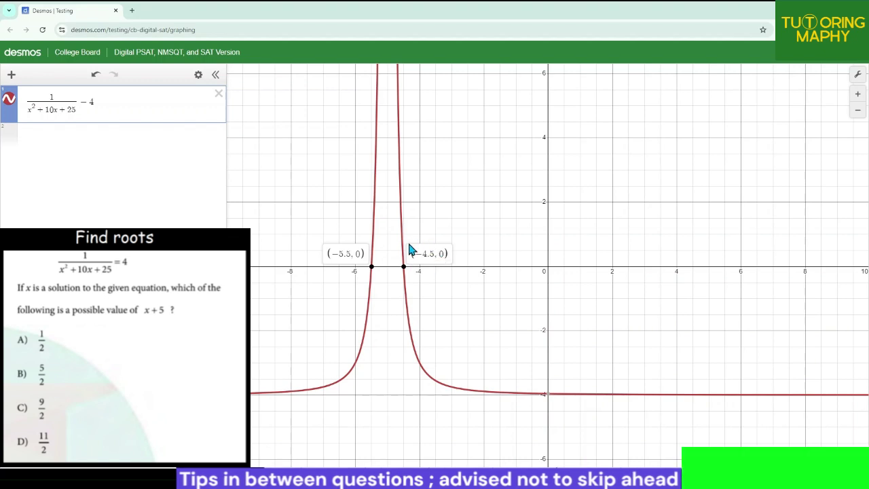
pyautogui.click(129, 138)
# Compute −4.5+5, show the result as the fraction 1/2, and delete the rational function.
pyautogui.write('-4.5')
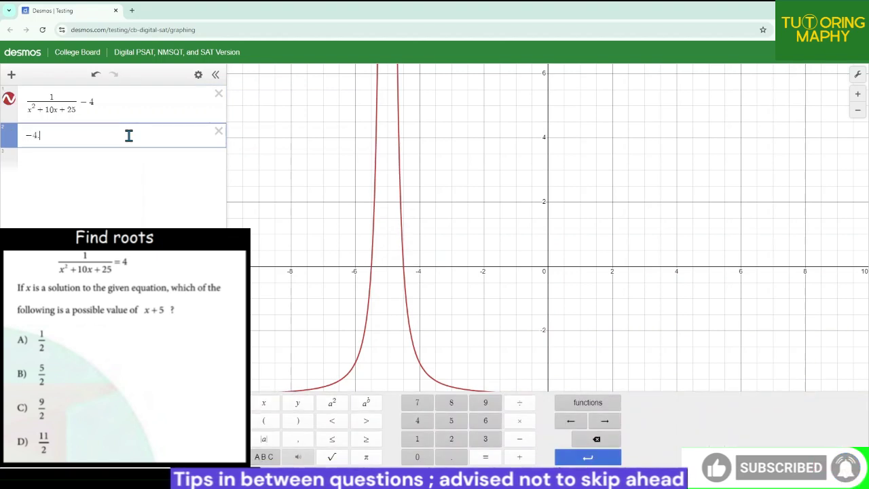
pyautogui.write('+5')
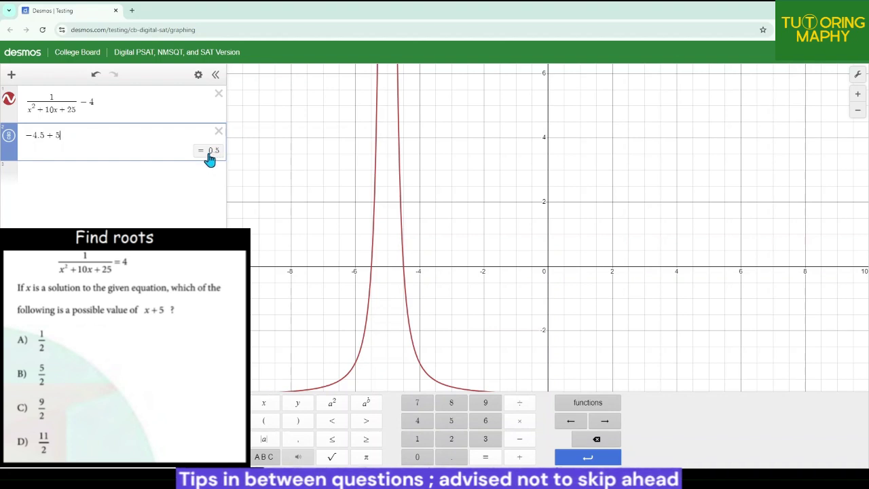
pyautogui.click(9, 140)
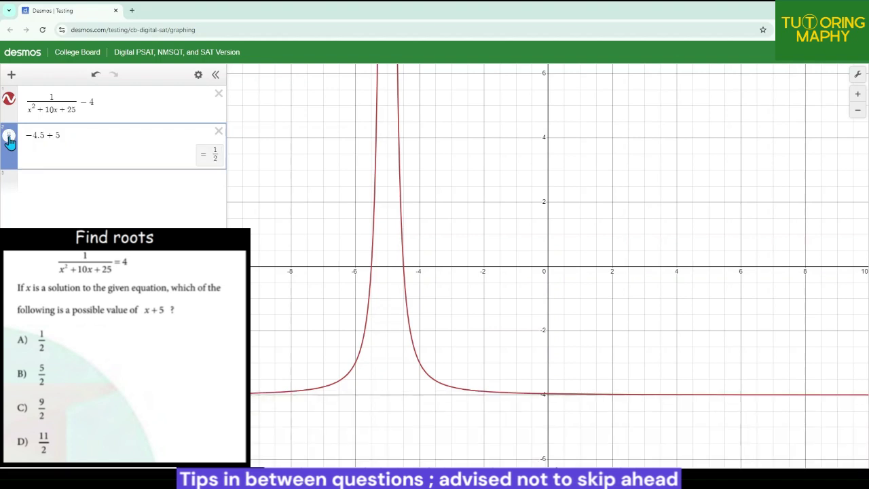
pyautogui.click(213, 155)
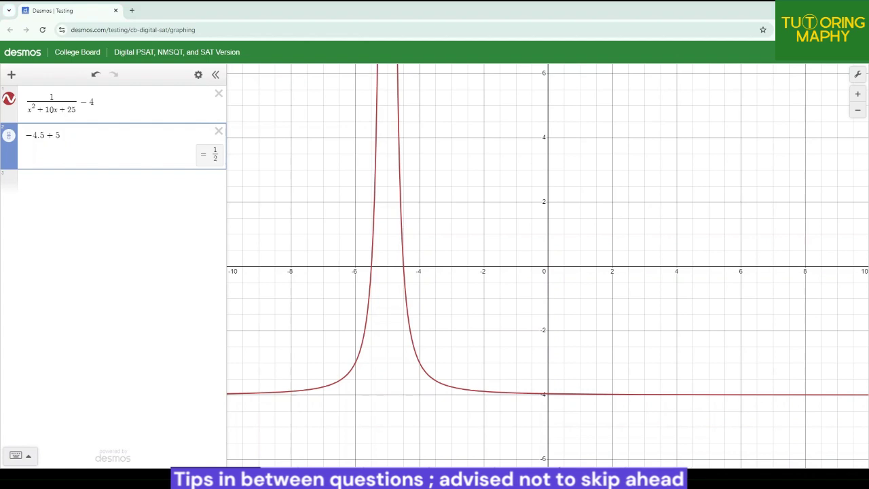
pyautogui.click(218, 93)
pyautogui.click(219, 93)
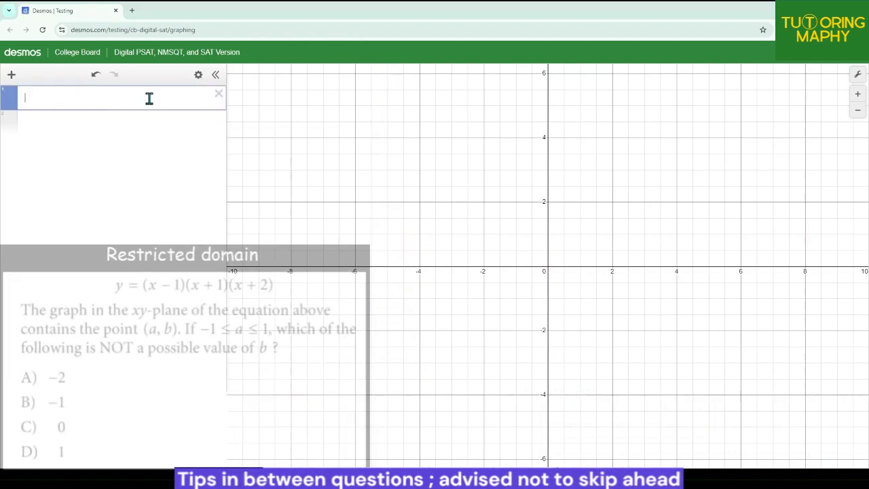
# Delete the −4.5+5 row and enter (x−1)(x+1)(x+2), briefly adding then removing a y= prefix.
pyautogui.click(156, 99)
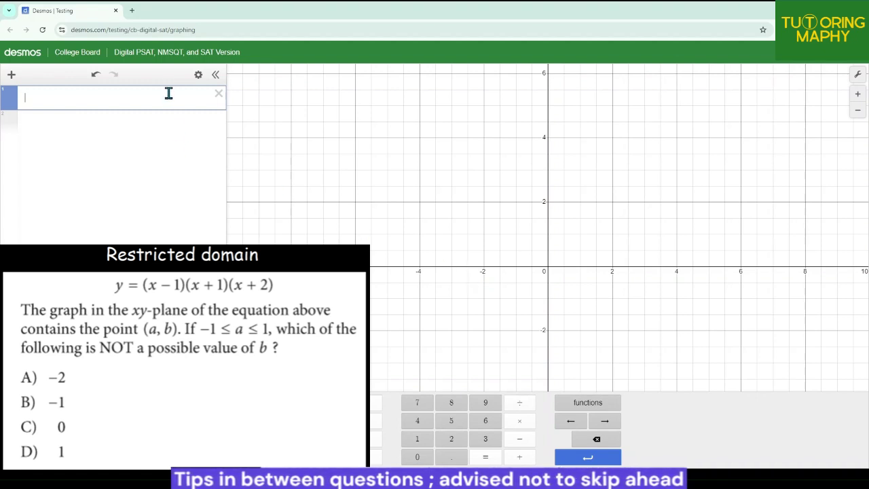
pyautogui.write('(')
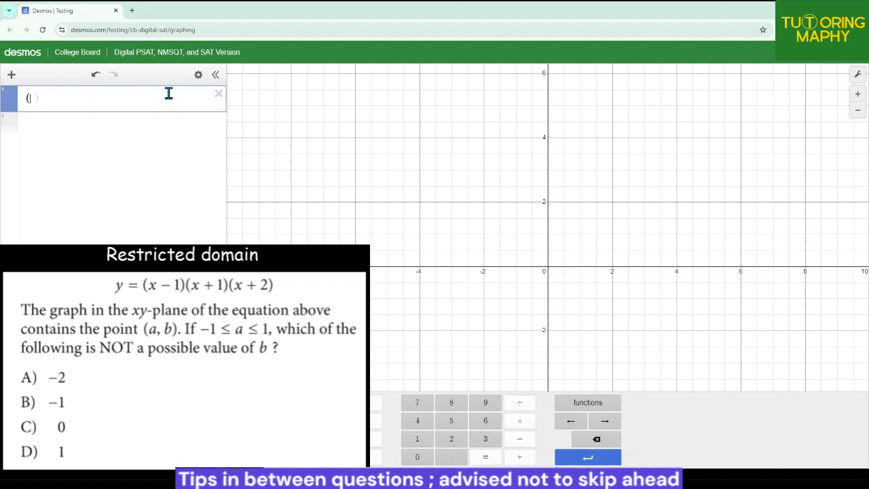
pyautogui.write('x-1)(x+1)(')
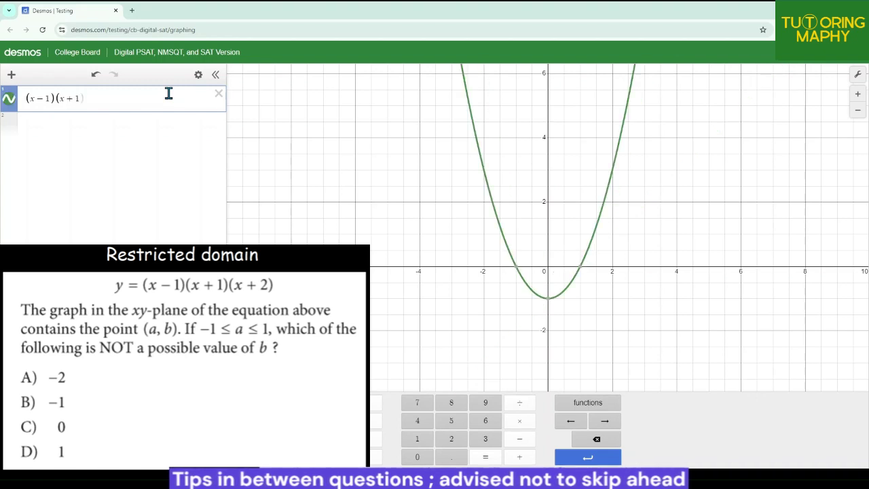
pyautogui.write('x+2')
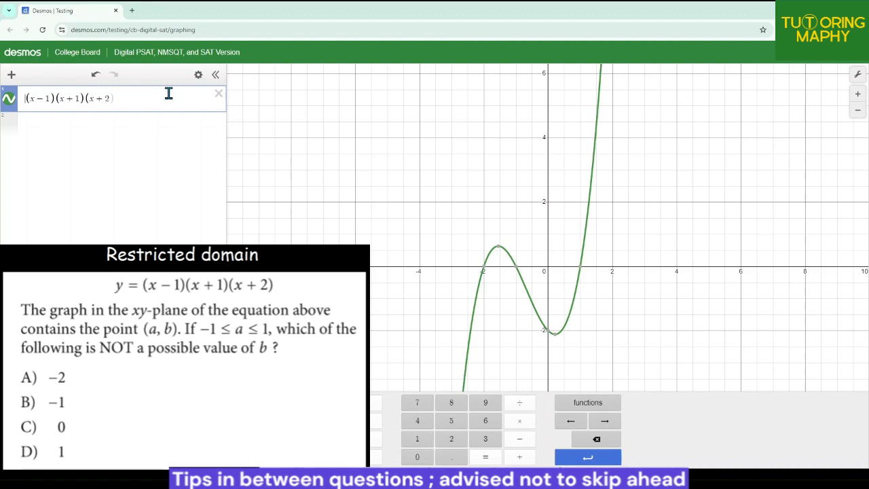
pyautogui.press('Home')
pyautogui.write('y=')
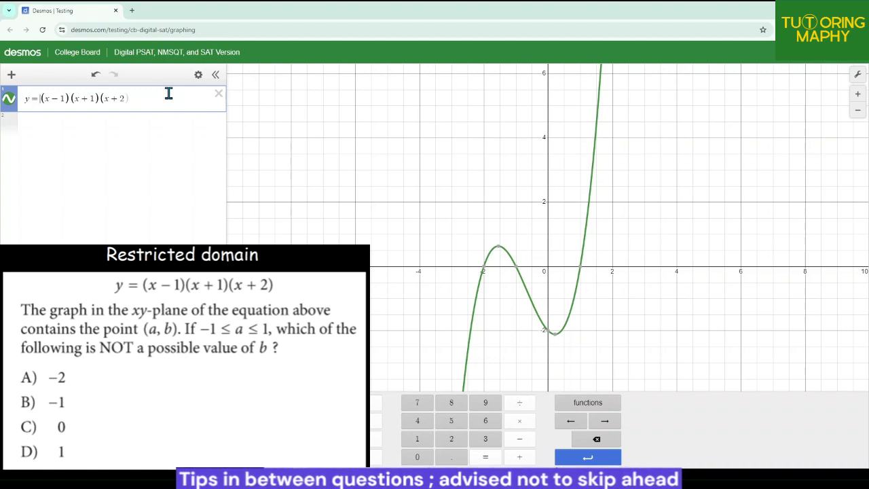
pyautogui.press('BackSpace')
pyautogui.press('BackSpace')
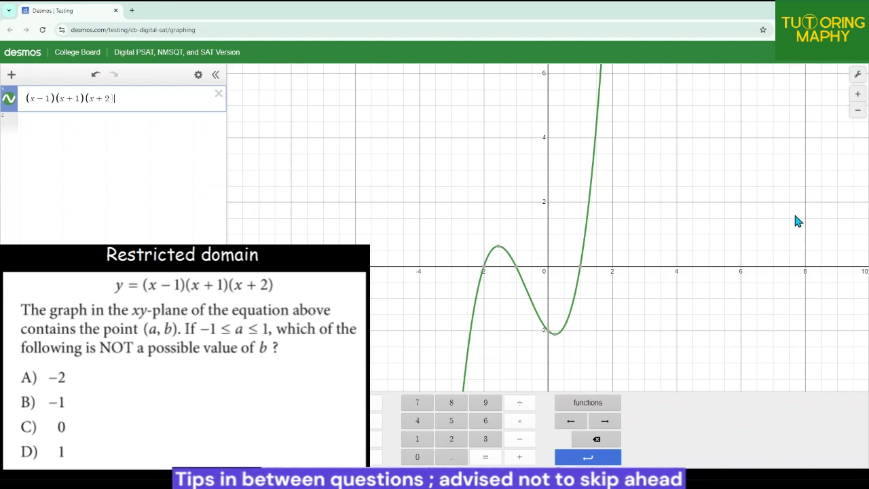
# Zoom out to see the cubic's ends, restore the default viewport, and return to editing the cubic.
pyautogui.click(858, 112)
pyautogui.click(859, 113)
pyautogui.click(859, 112)
pyautogui.click(858, 112)
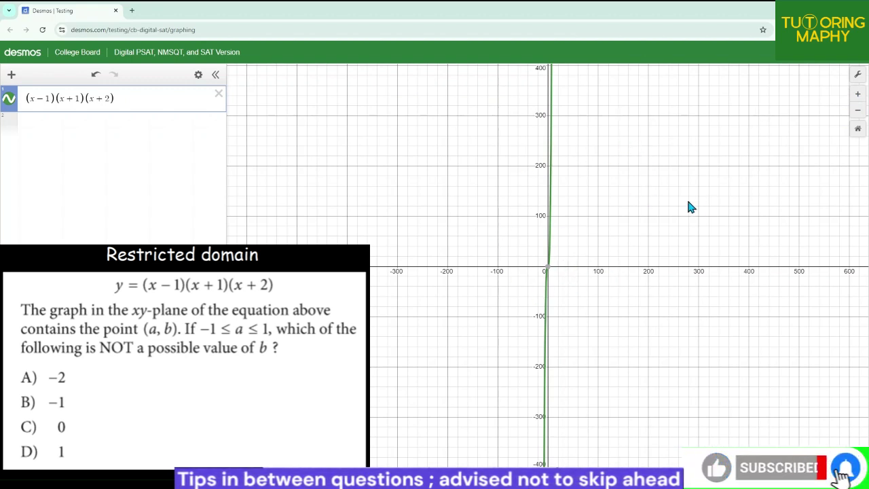
pyautogui.click(858, 129)
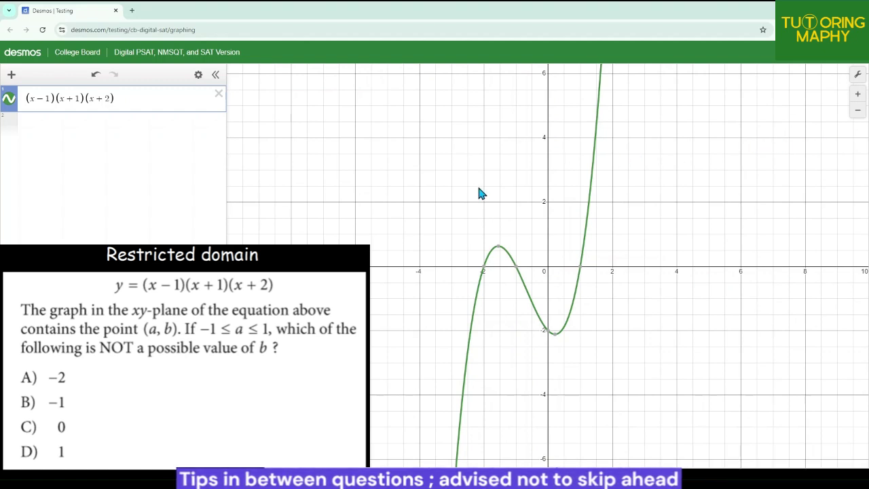
pyautogui.click(163, 102)
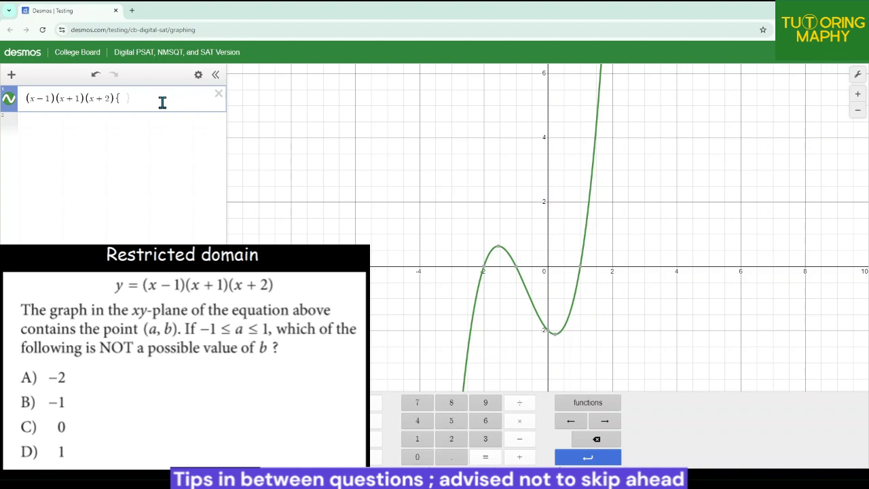
# Limit the cubic to −1 ≤ x ≤ 1 and read the labelled point (0, −2) on the segment.
pyautogui.write('-1<')
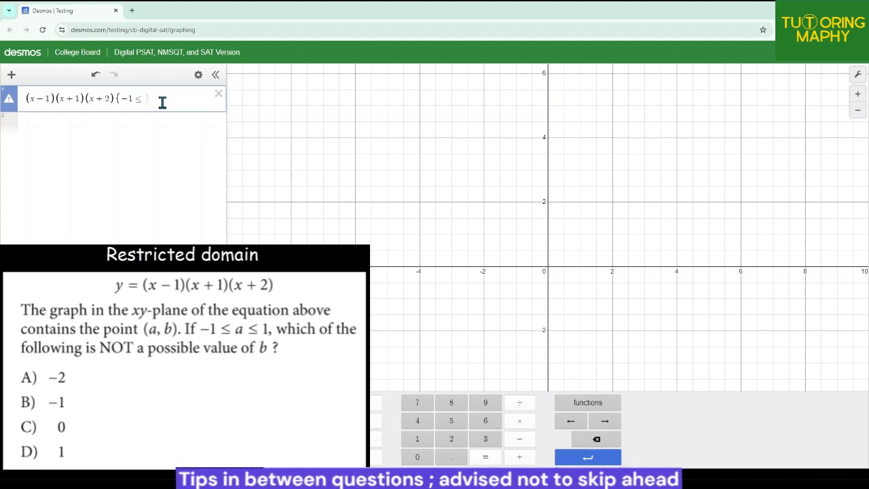
pyautogui.press('BackSpace')
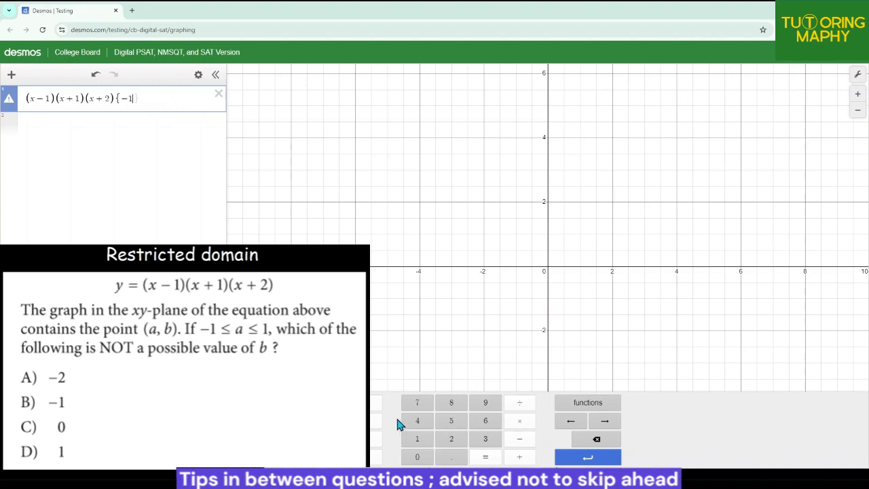
pyautogui.write('<=')
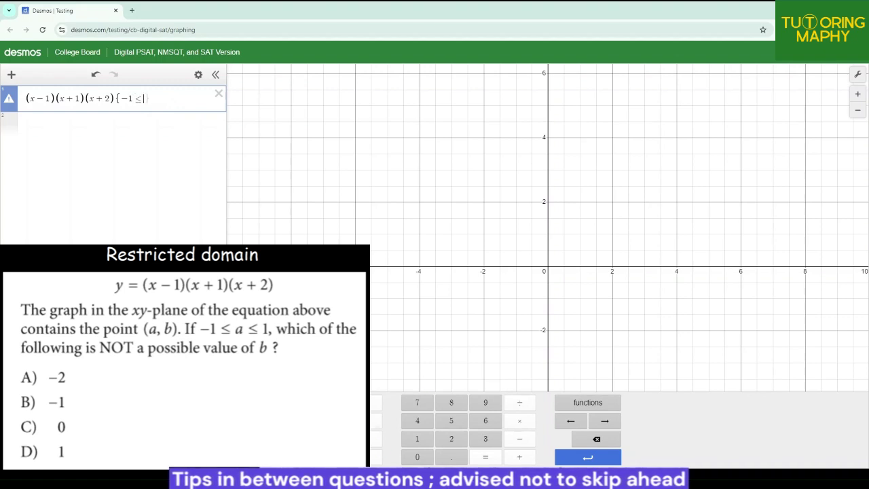
pyautogui.write('x')
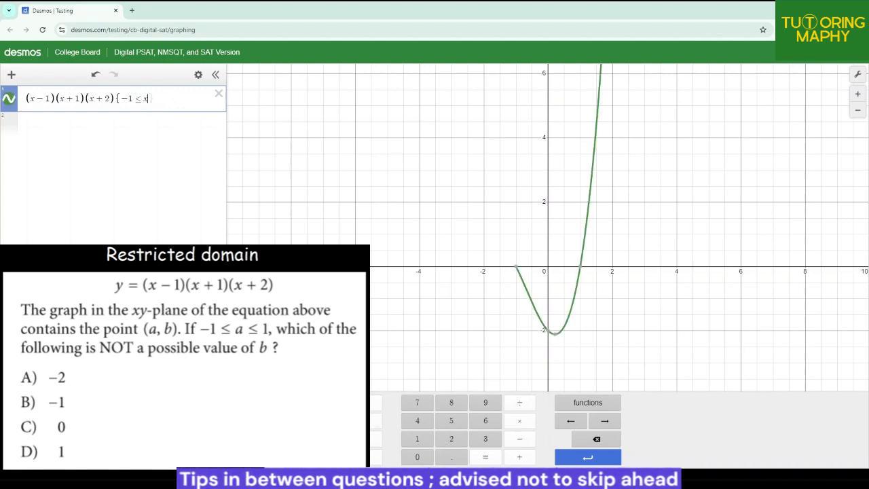
pyautogui.write('<=')
pyautogui.write('1')
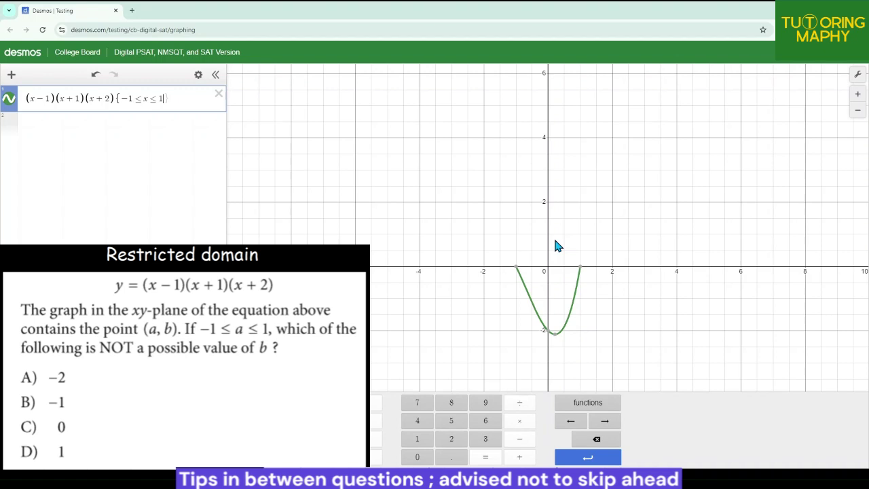
pyautogui.click(517, 273)
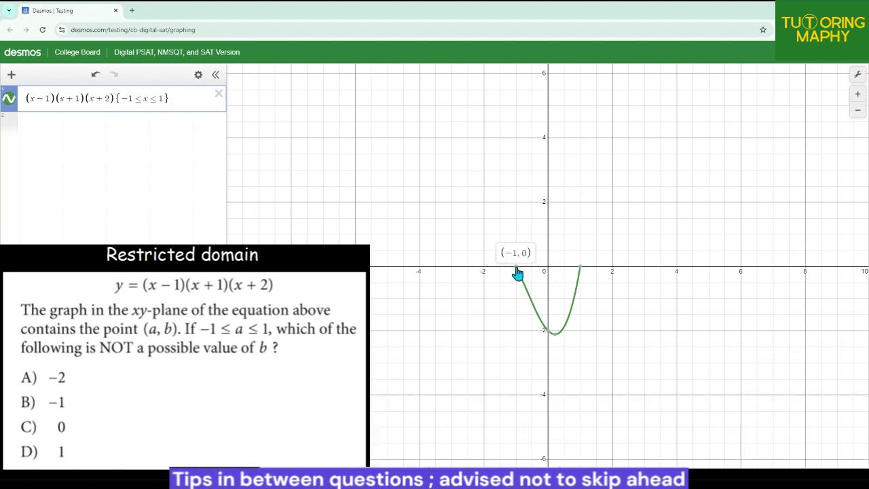
pyautogui.moveTo(550, 337)
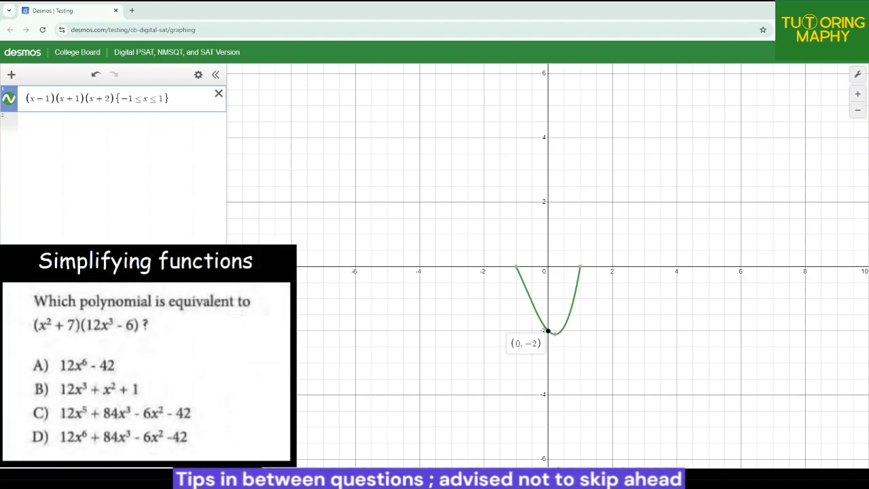
# Delete the restricted cubic and enter (x²+7)(12x³−6) as a new expression.
pyautogui.click(218, 93)
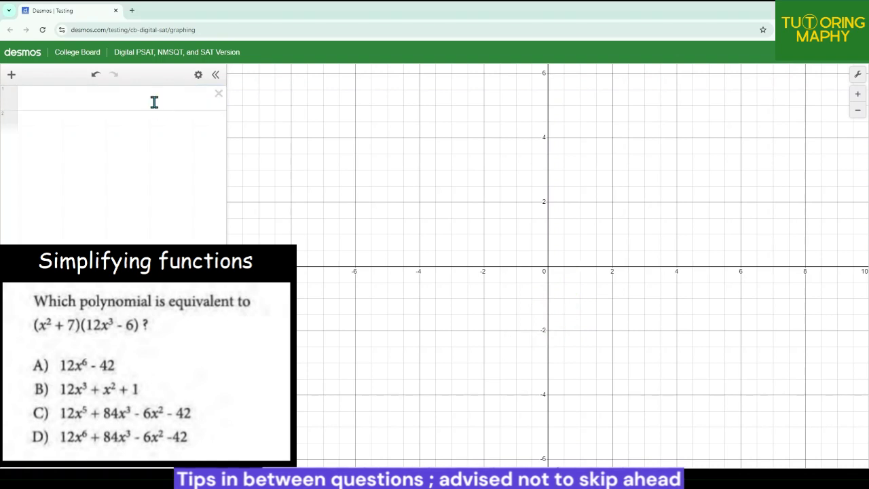
pyautogui.click(151, 99)
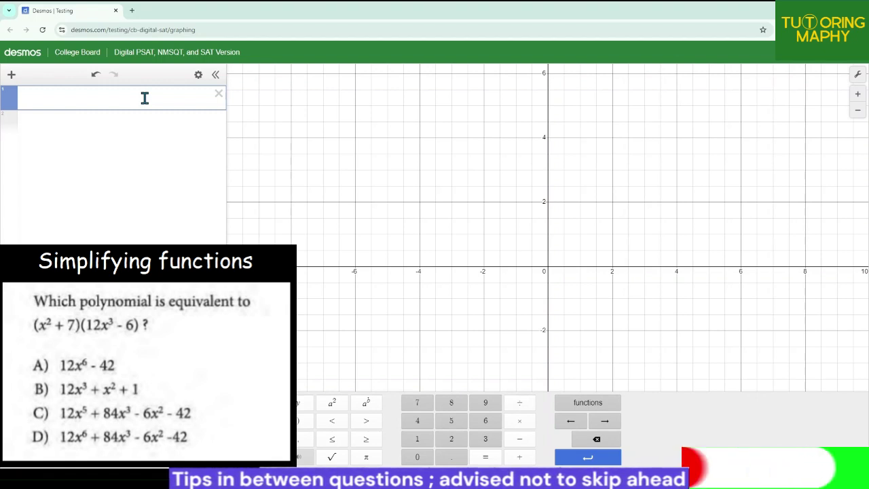
pyautogui.write('(')
pyautogui.write('x^2')
pyautogui.write('+7')
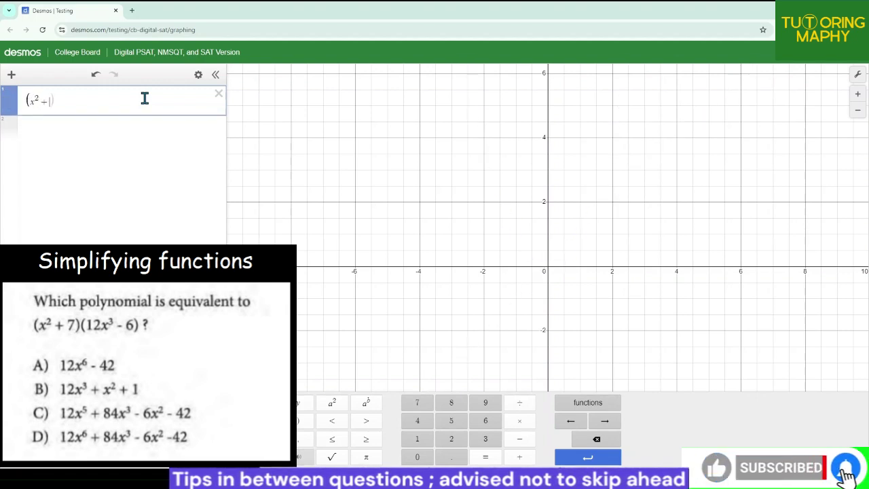
pyautogui.write(')(12x^3')
pyautogui.press('Right')
pyautogui.write('-6')
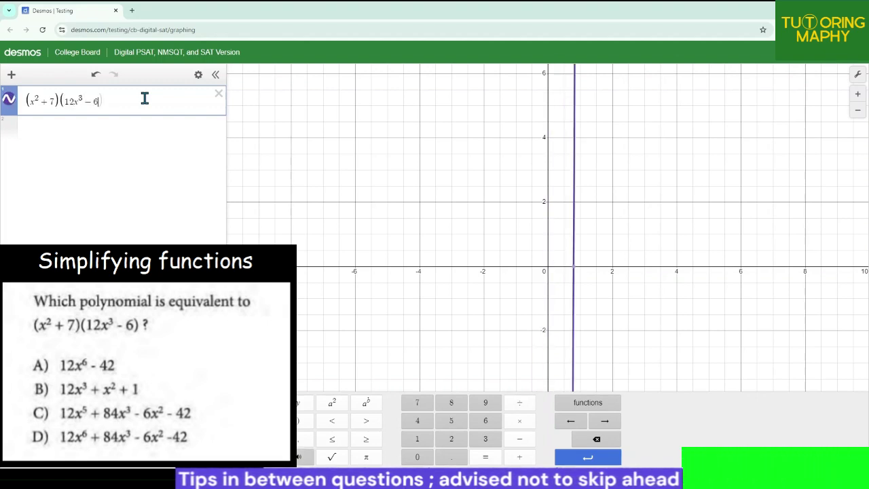
# Zoom out to inspect the new graph, then reset to the default view.
pyautogui.click(857, 111)
pyautogui.click(857, 112)
pyautogui.click(857, 111)
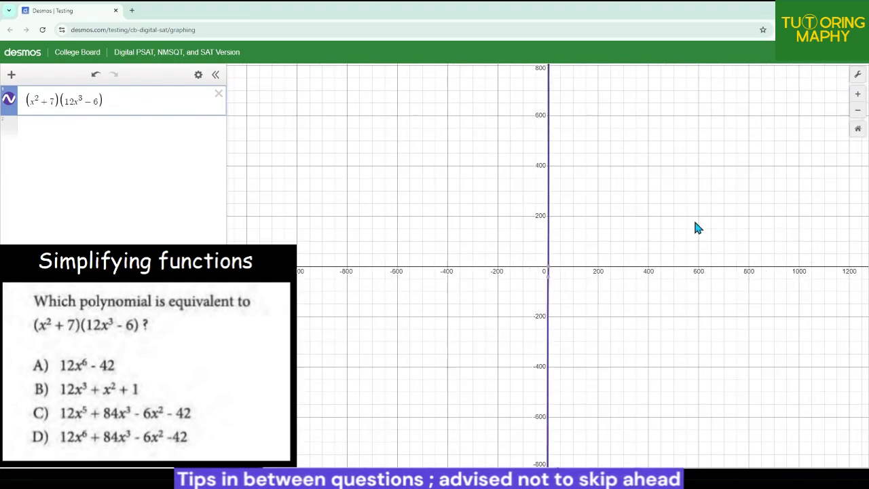
pyautogui.scroll(-2, 646, 219)
pyautogui.click(859, 98)
pyautogui.scroll(5, 586, 233)
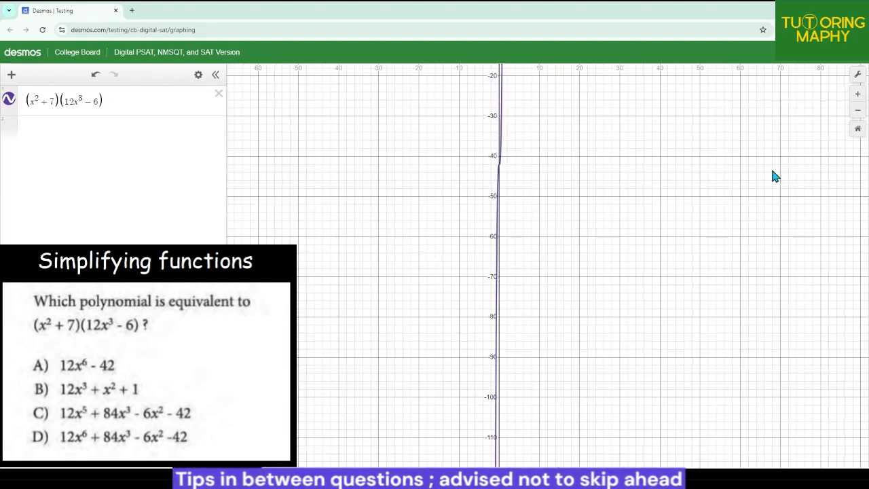
pyautogui.click(857, 130)
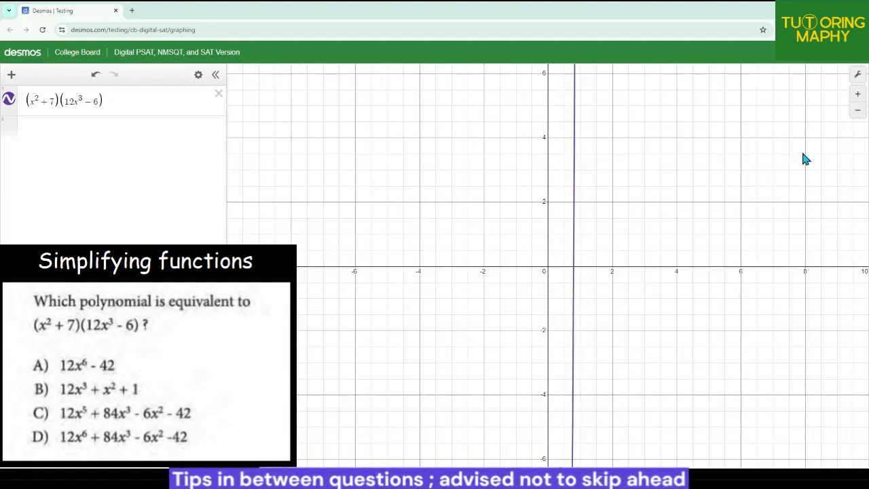
pyautogui.click(157, 131)
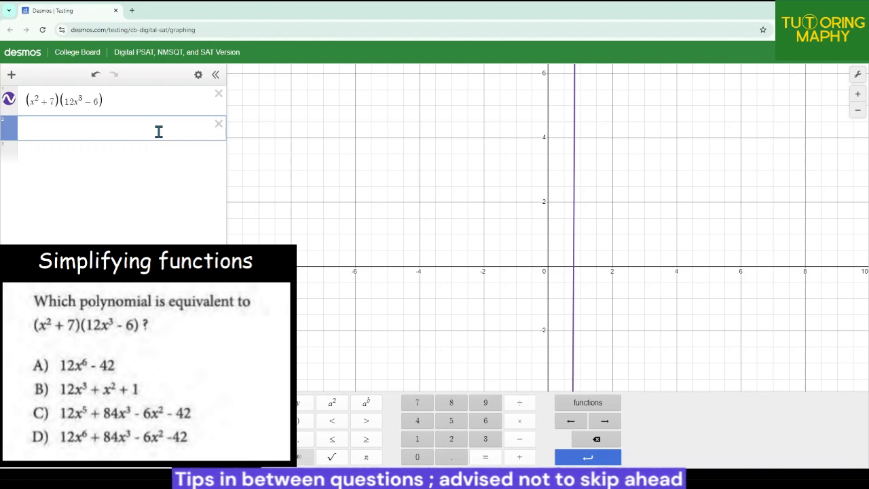
# Enter choice C, 12x⁵ + 84x³ − 6x² − 42, in row 2 and hide its curve.
pyautogui.write('12')
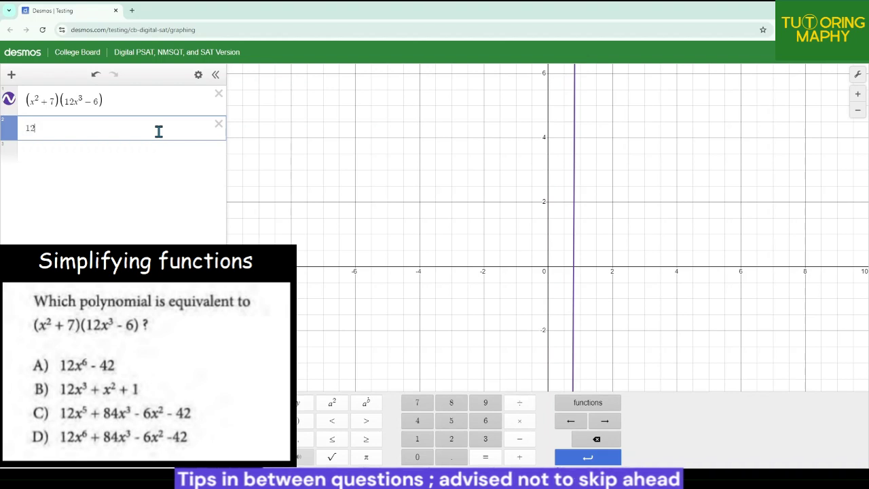
pyautogui.write('x^3')
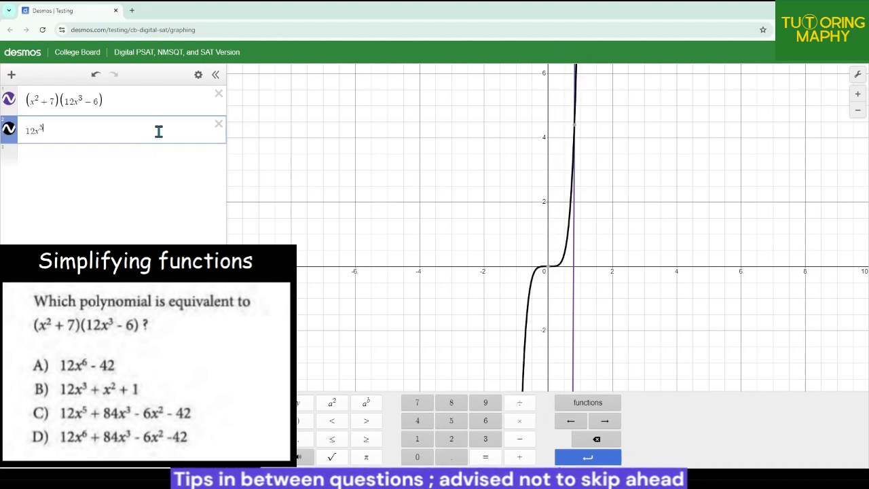
pyautogui.press('Right')
pyautogui.write('+84')
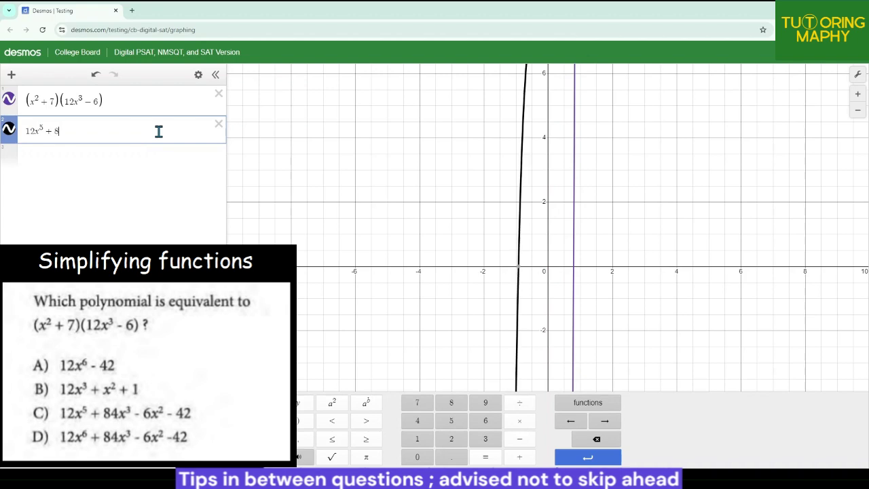
pyautogui.write('x^3')
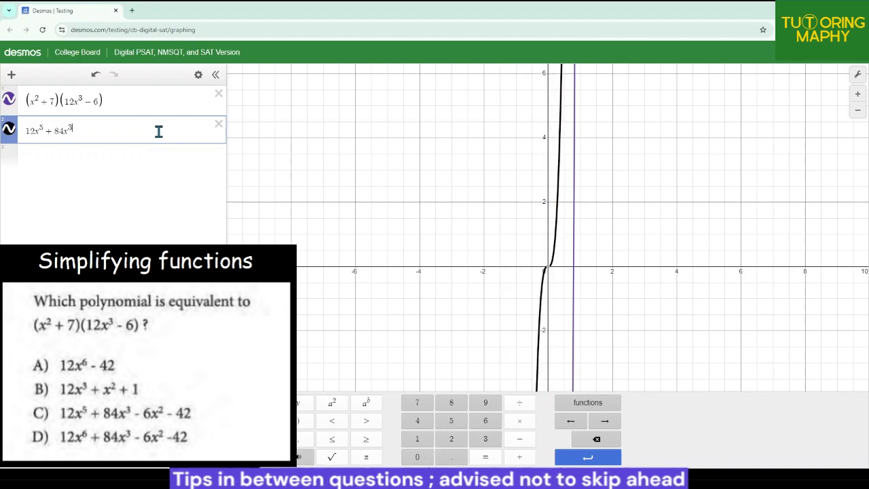
pyautogui.press('Right')
pyautogui.write('-6x^2')
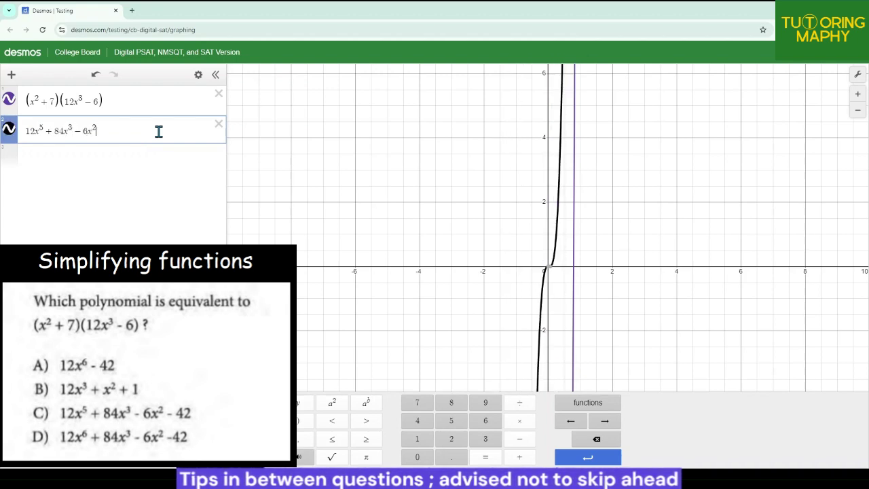
pyautogui.press('Right')
pyautogui.write('-42')
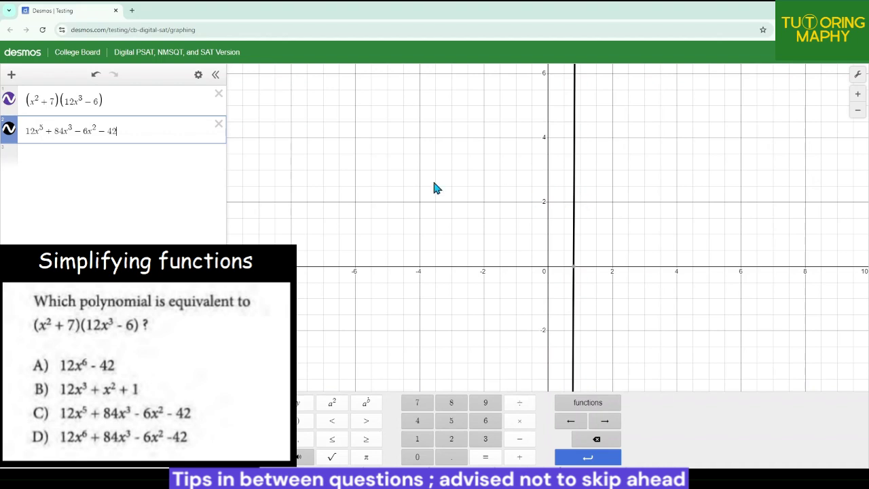
pyautogui.click(10, 132)
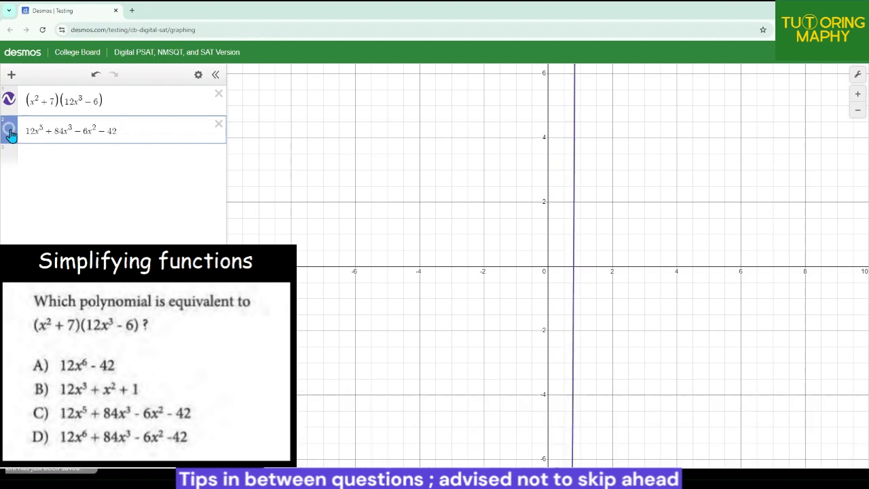
# Toggle the second expression's curve on and off to compare it with the product.
pyautogui.click(10, 132)
pyautogui.click(10, 132)
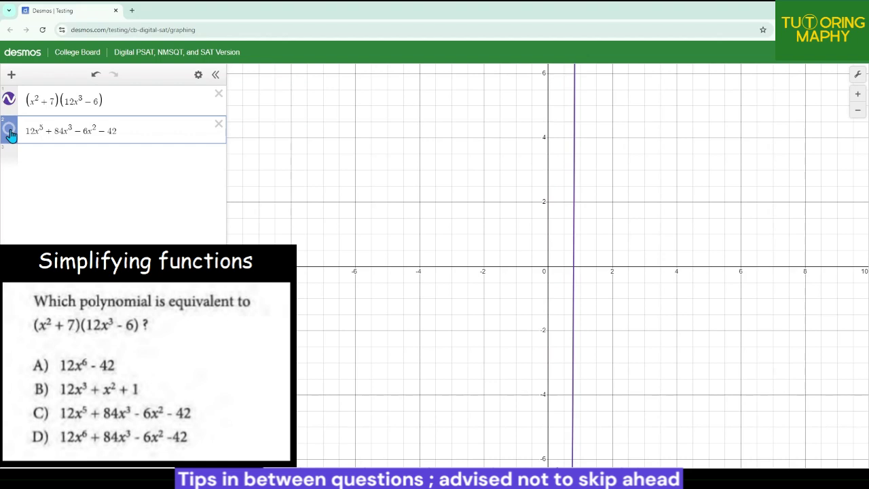
pyautogui.click(10, 132)
pyautogui.click(10, 131)
pyautogui.click(9, 131)
pyautogui.click(9, 131)
pyautogui.click(10, 134)
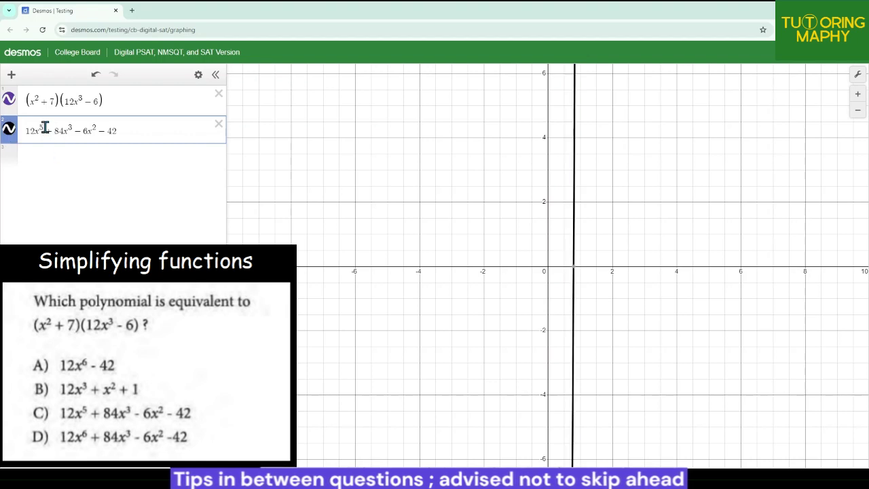
# Change the first term to 12x⁶ and plot only the edited expression, hiding the product.
pyautogui.click(42, 129)
pyautogui.press('BackSpace')
pyautogui.write('6')
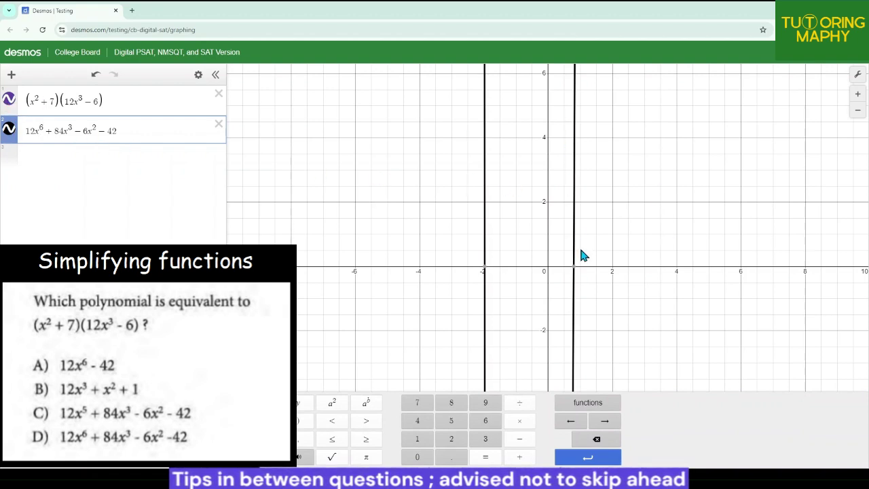
pyautogui.click(9, 130)
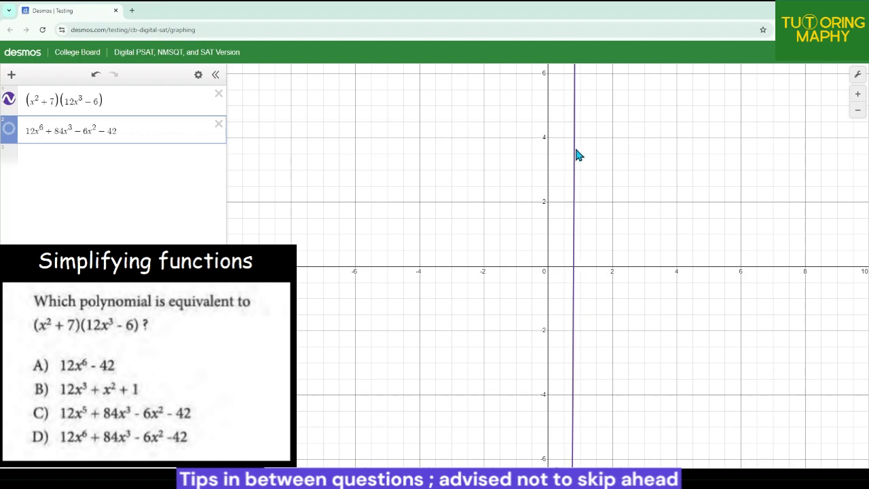
pyautogui.click(9, 99)
pyautogui.click(9, 129)
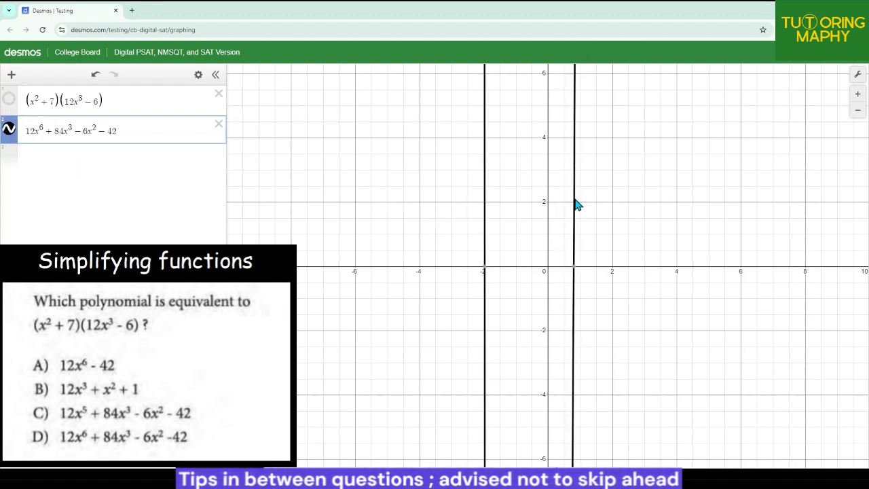
pyautogui.click(857, 111)
pyautogui.click(858, 111)
pyautogui.click(857, 111)
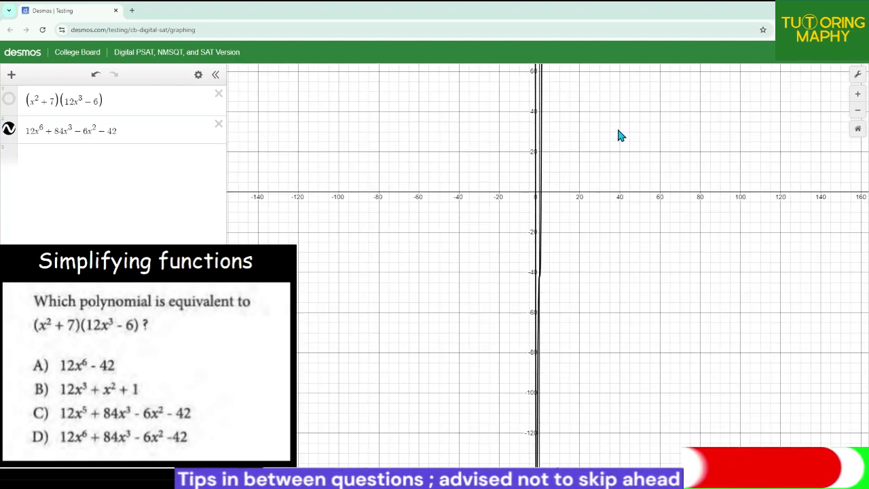
pyautogui.click(857, 128)
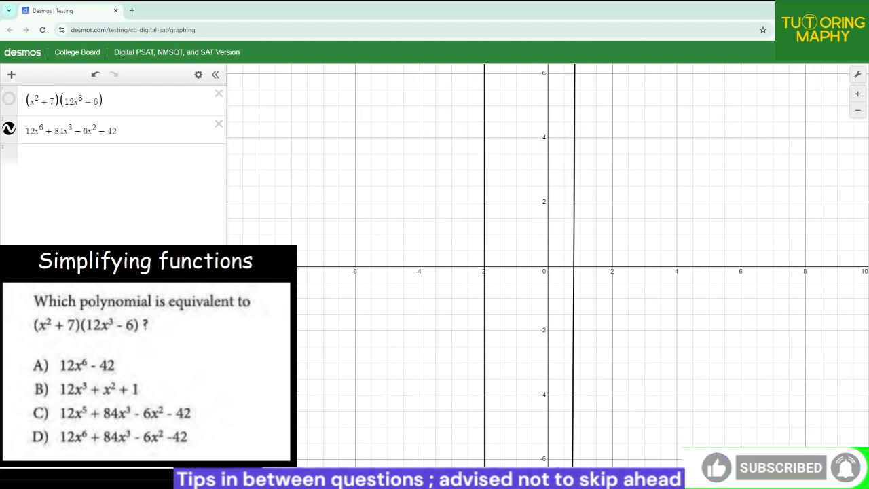
# Delete the product and polynomial rows, leaving an empty first row.
pyautogui.click(219, 95)
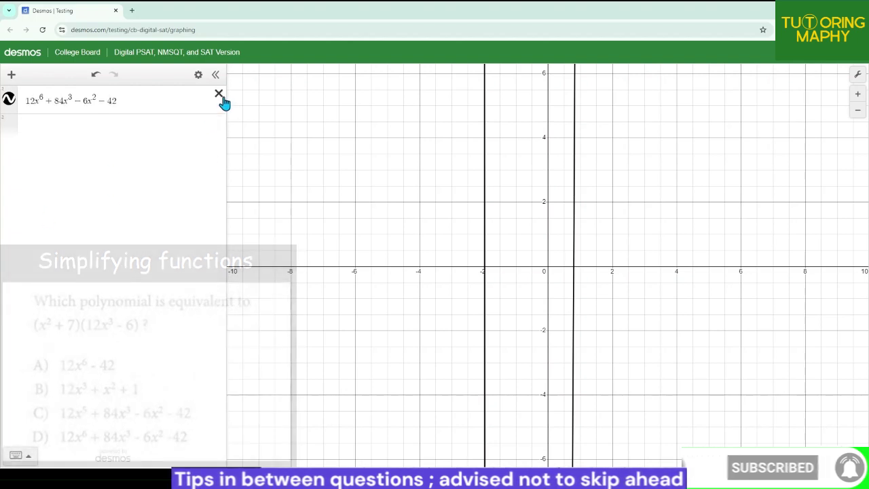
pyautogui.click(219, 95)
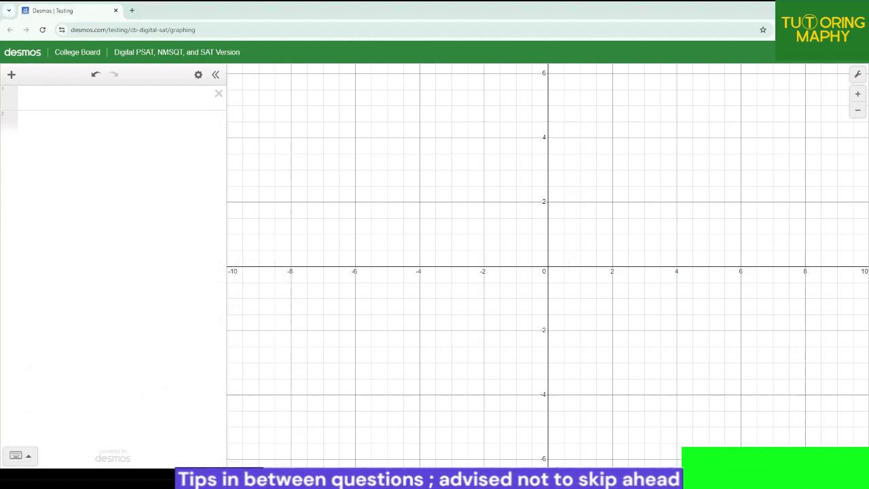
pyautogui.click(167, 95)
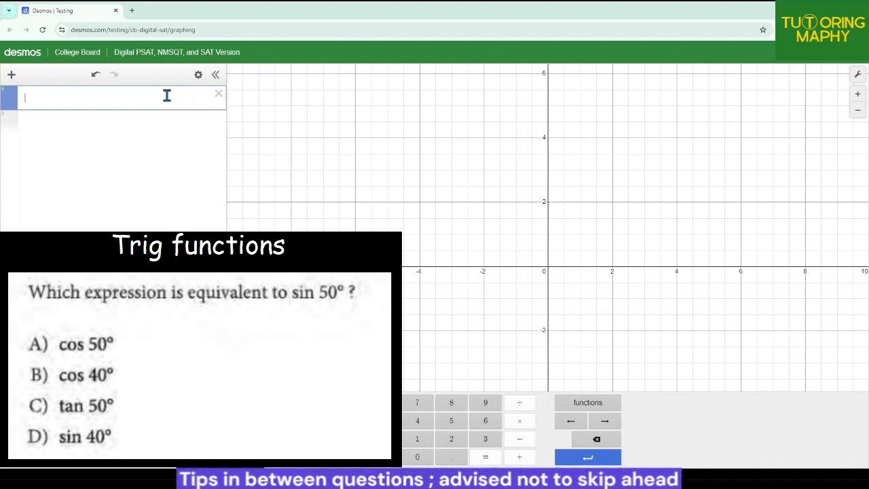
# Finish sin(50), then add cos(50), cos(40) and tan(50) in the rows below.
pyautogui.write('(')
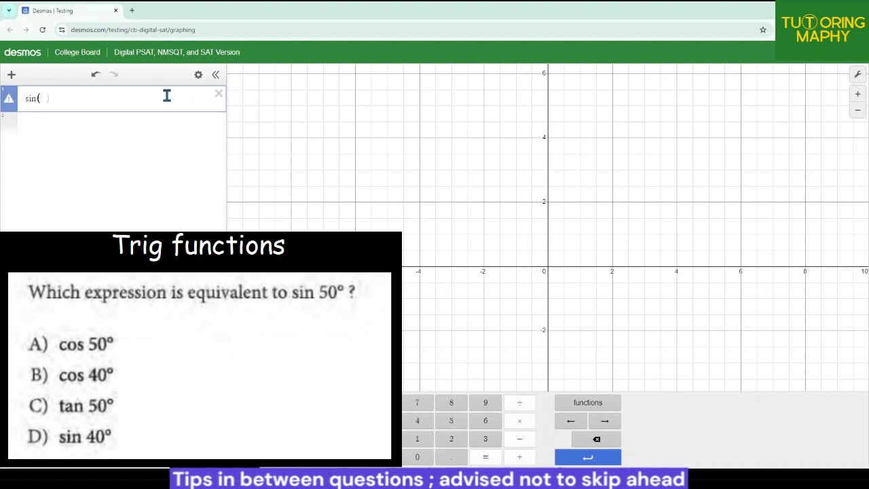
pyautogui.write('50')
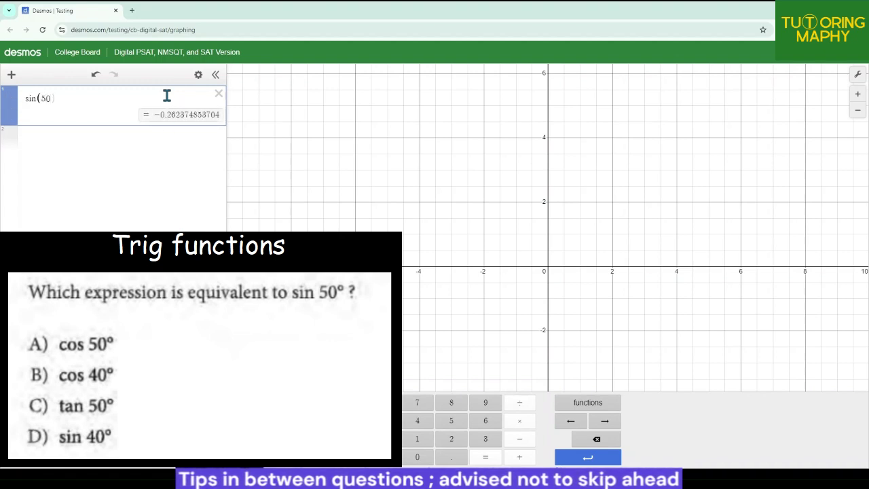
pyautogui.click(178, 140)
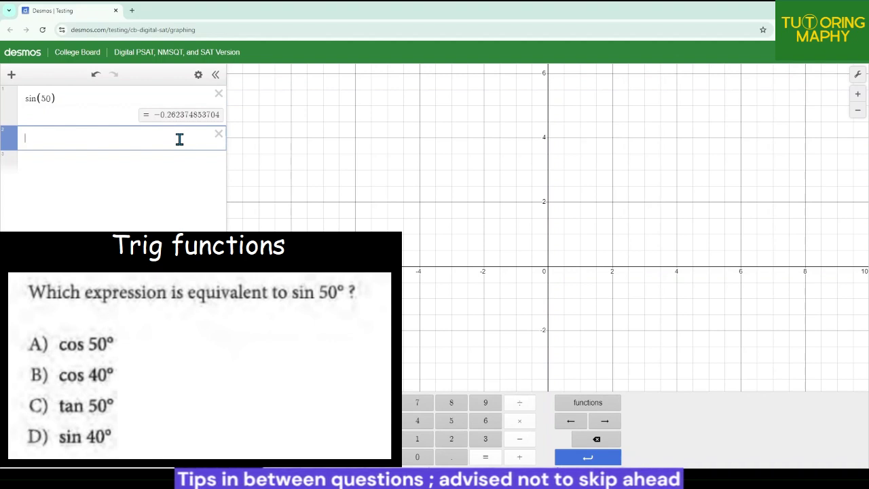
pyautogui.write('cos(50')
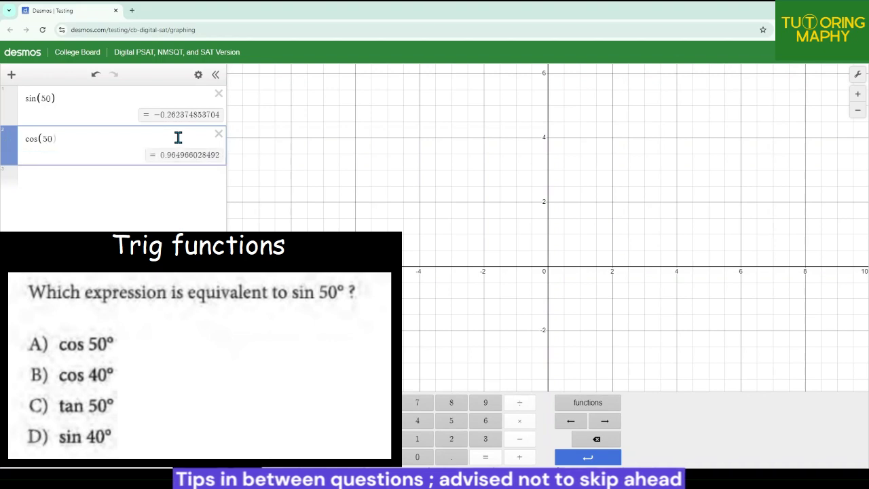
pyautogui.press('Return')
pyautogui.write('cos(40')
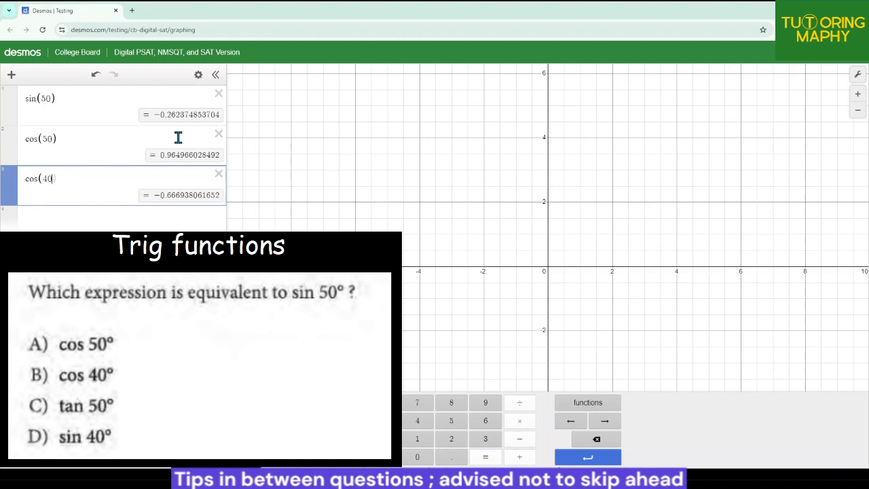
pyautogui.press('Return')
pyautogui.write('tan(50')
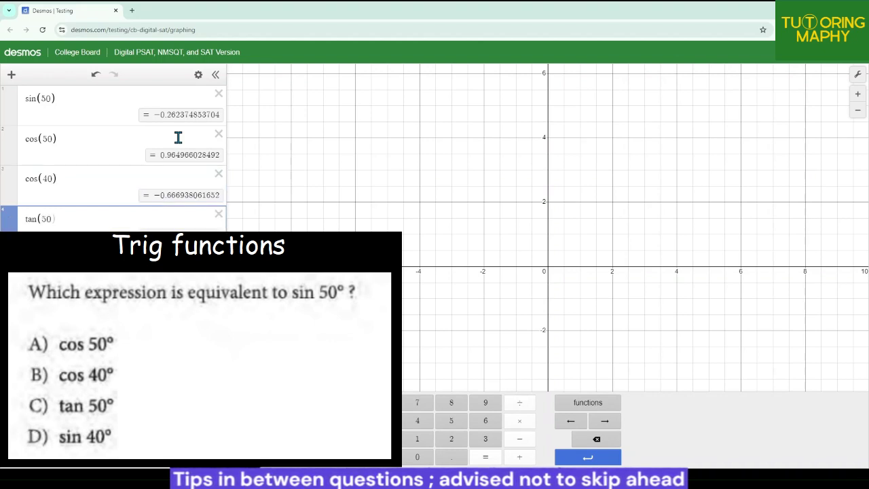
pyautogui.press('Return')
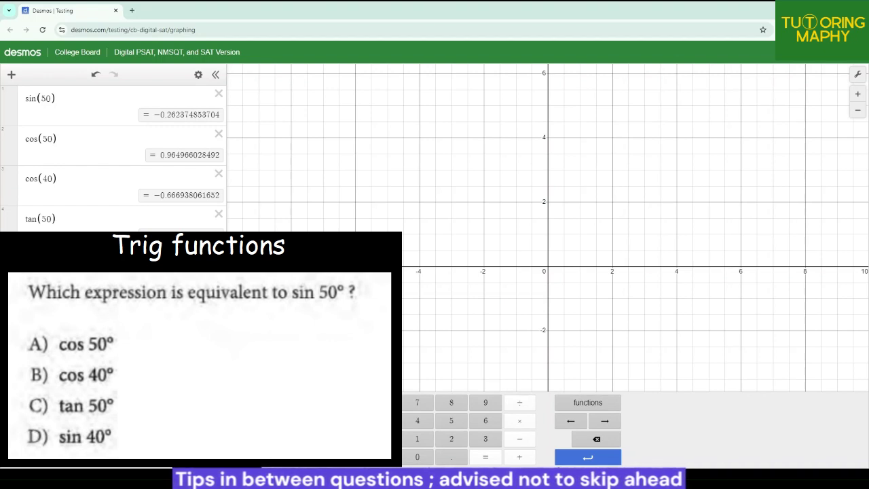
# Switch angles to Degrees and confirm sin(50) and cos(40) both equal 0.766044443119.
pyautogui.click(858, 76)
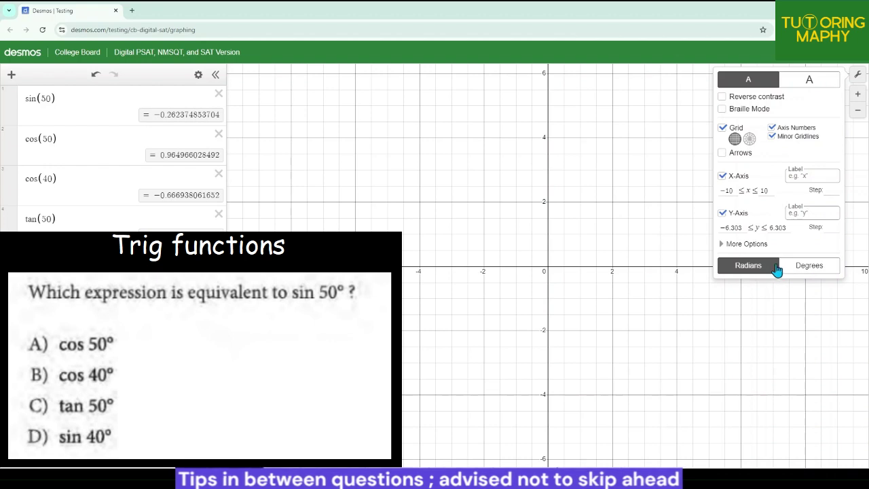
pyautogui.click(831, 268)
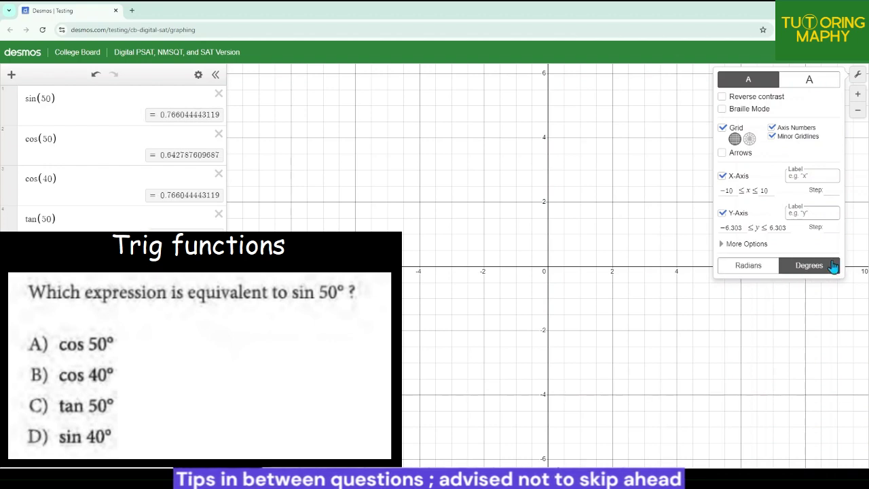
pyautogui.click(858, 76)
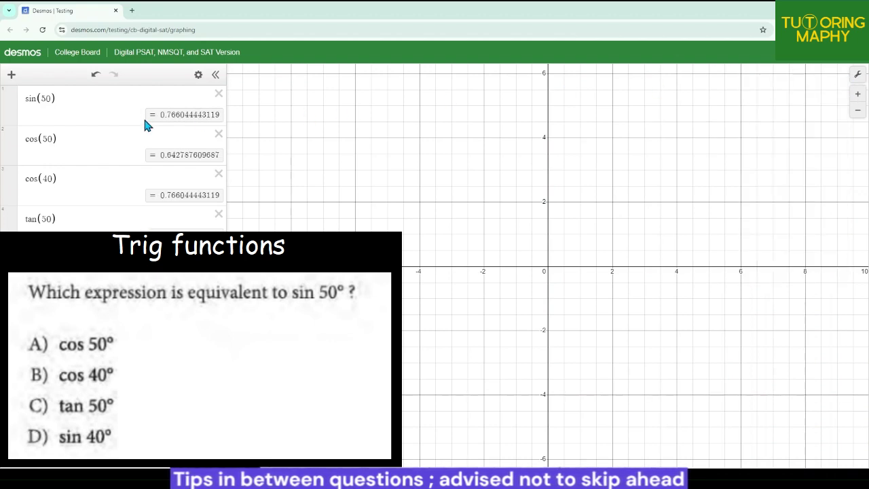
pyautogui.doubleClick(62, 178)
pyautogui.moveTo(61, 99); pyautogui.dragTo(20, 103)
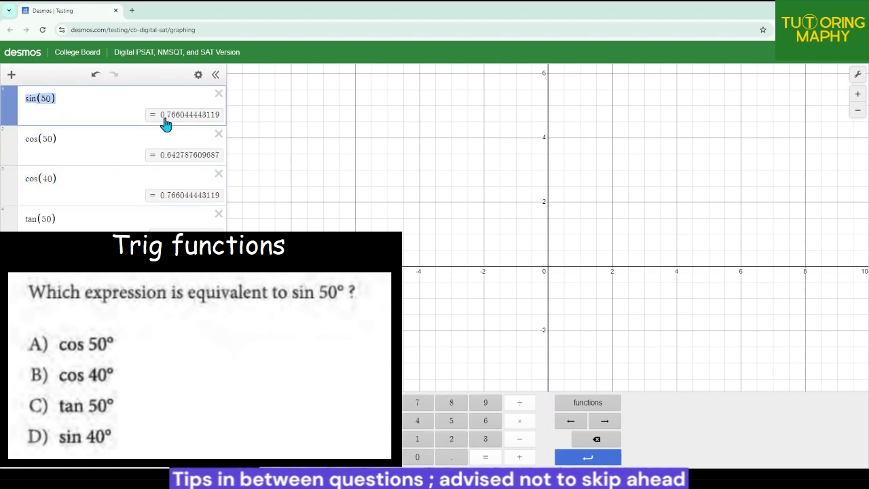
pyautogui.moveTo(163, 115); pyautogui.dragTo(216, 120)
pyautogui.moveTo(161, 200); pyautogui.dragTo(212, 203)
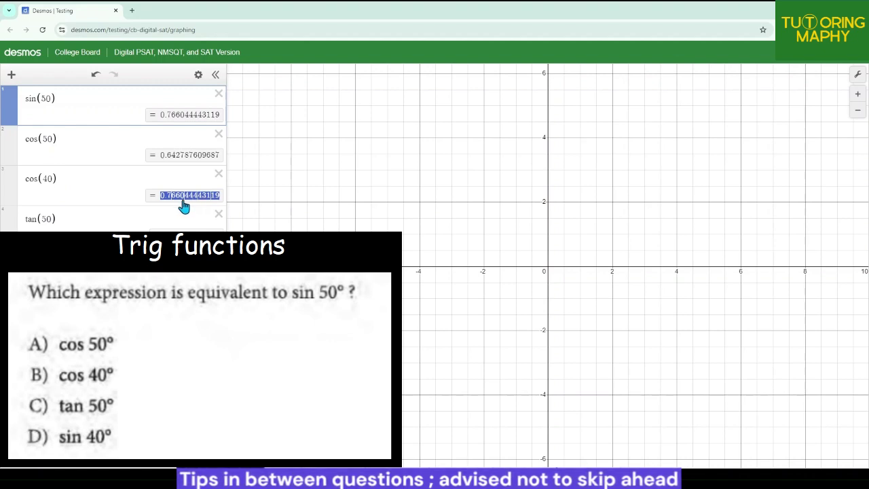
# Delete all the trig expressions from the list.
pyautogui.click(219, 95)
pyautogui.click(219, 95)
pyautogui.click(219, 98)
pyautogui.click(220, 98)
pyautogui.click(220, 99)
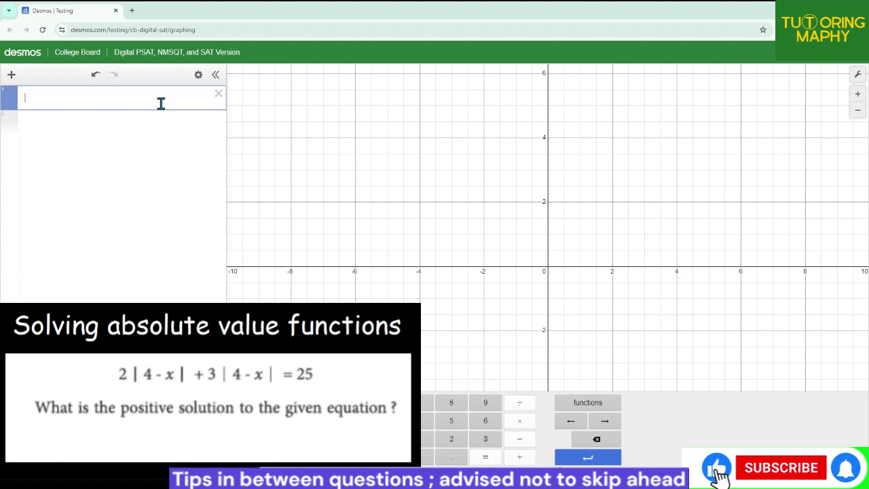
# Enter 2|4−x|+3|4−x|−25 in the first row.
pyautogui.write('2')
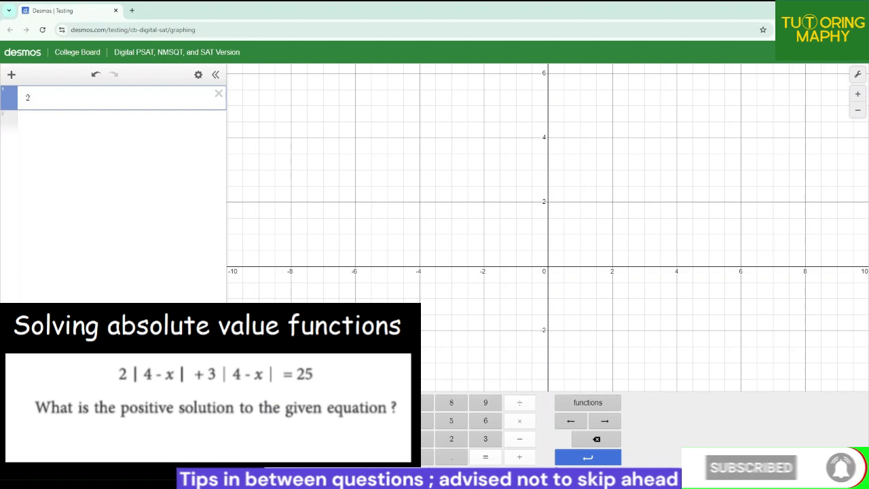
pyautogui.write('||')
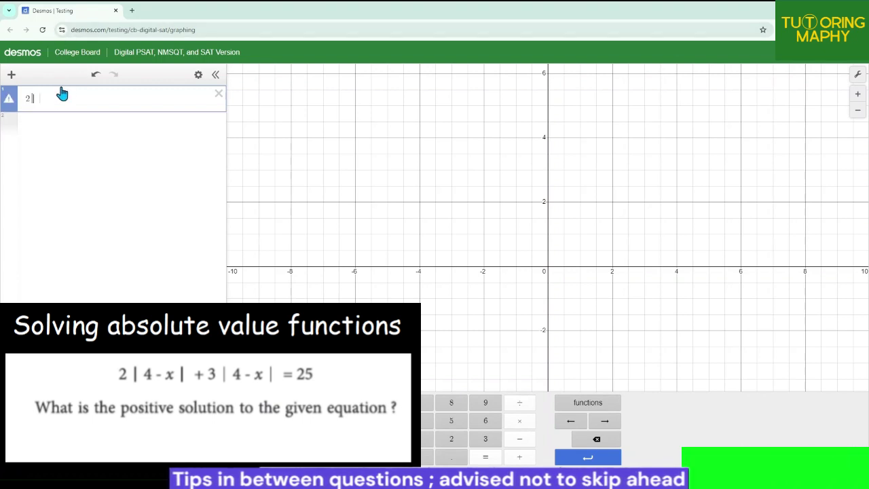
pyautogui.write('4-x')
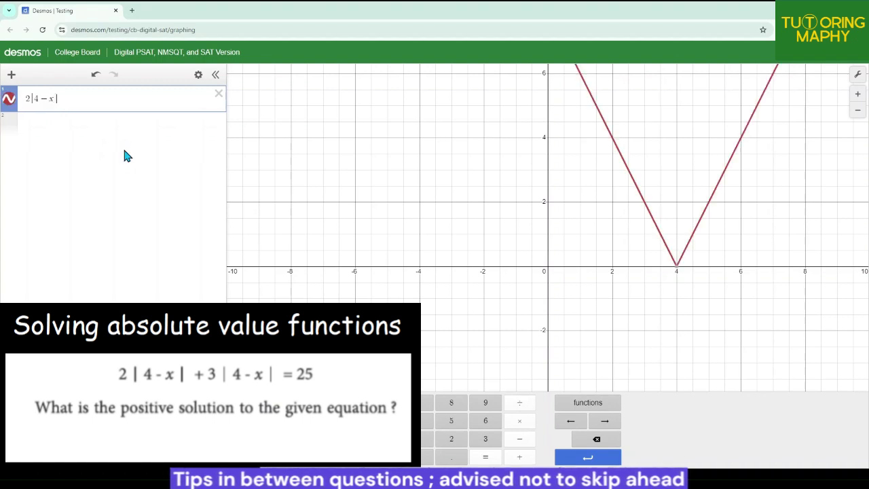
pyautogui.press('Right')
pyautogui.write('+3')
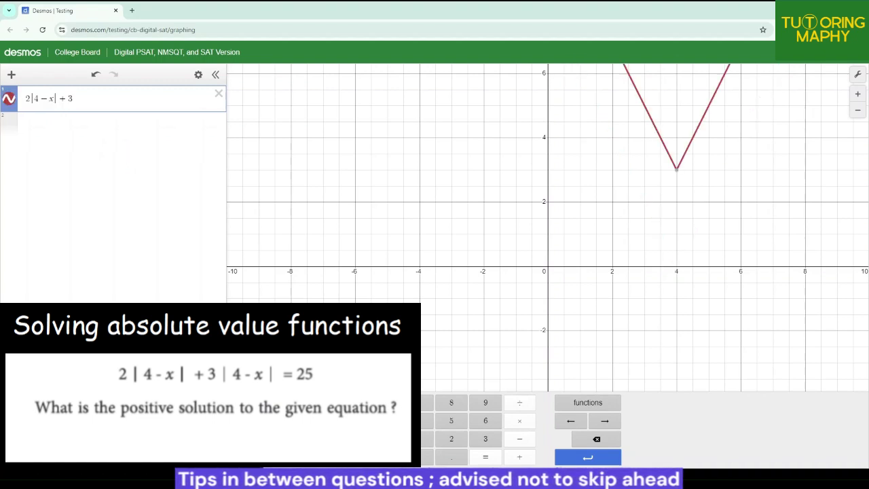
pyautogui.write('|4-x')
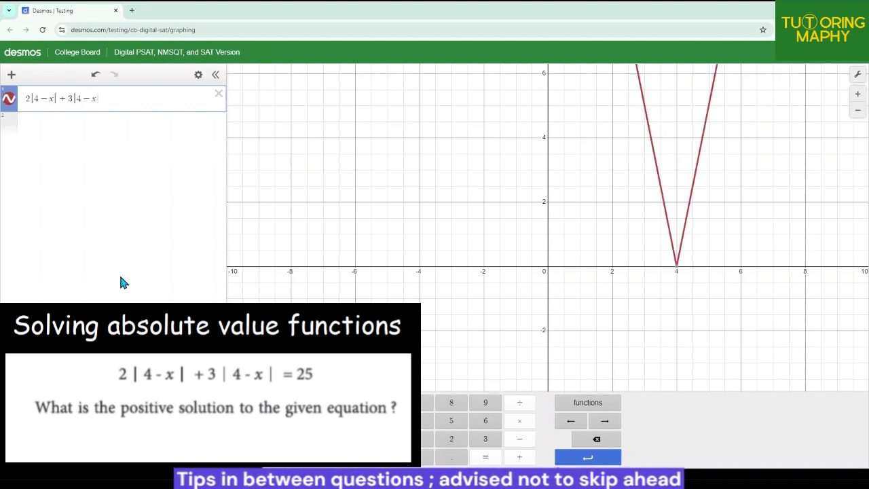
pyautogui.press('Right')
pyautogui.write('-25')
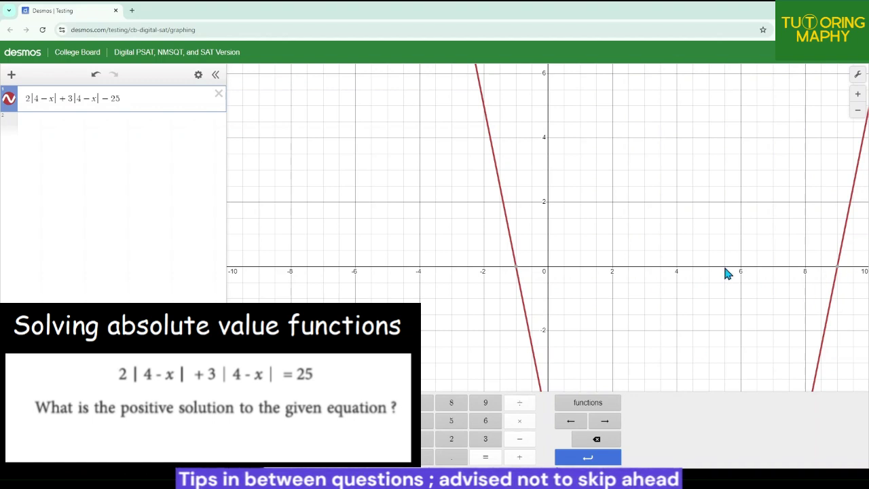
# Pin the curve's x-intercept labels at (−1, 0) and (9, 0).
pyautogui.click(518, 271)
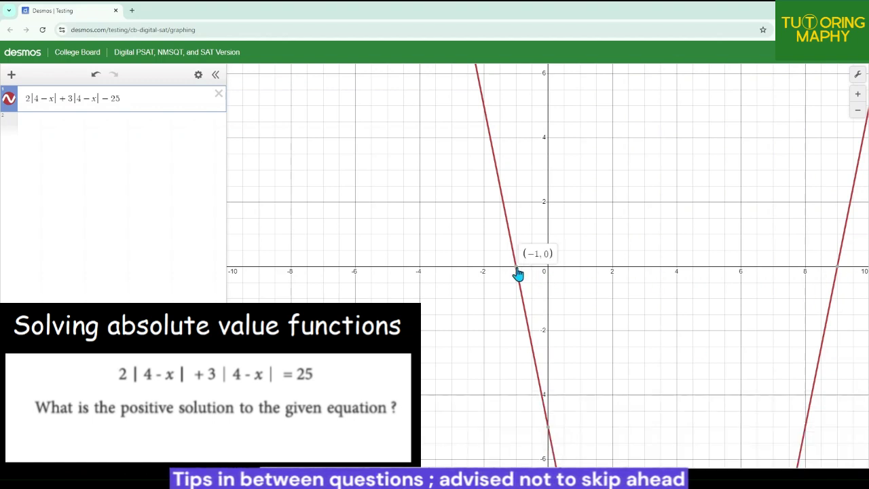
pyautogui.moveTo(840, 273)
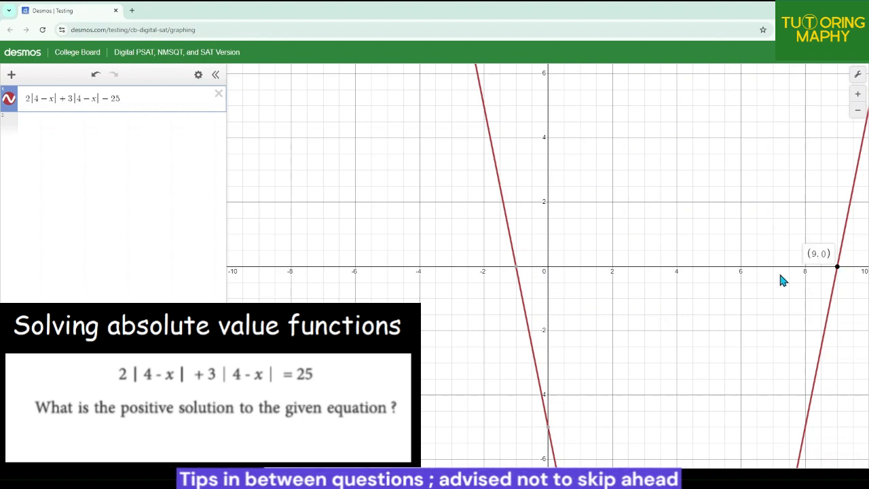
pyautogui.click(835, 218)
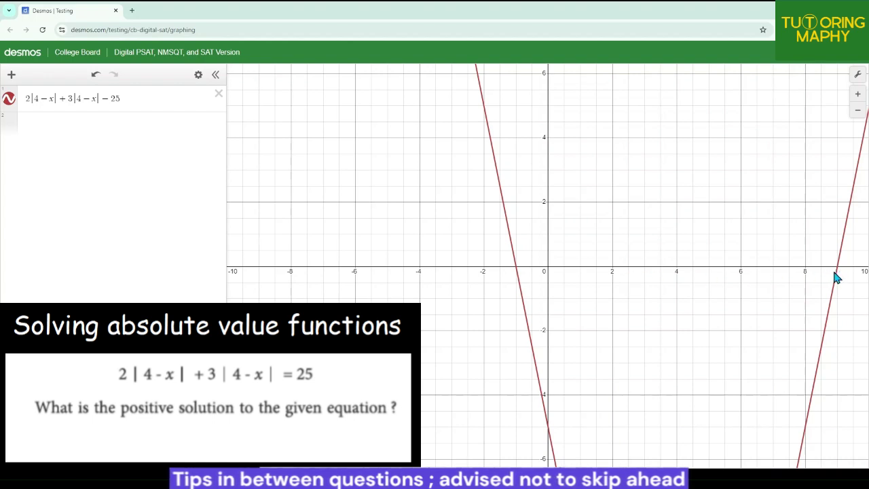
pyautogui.click(517, 272)
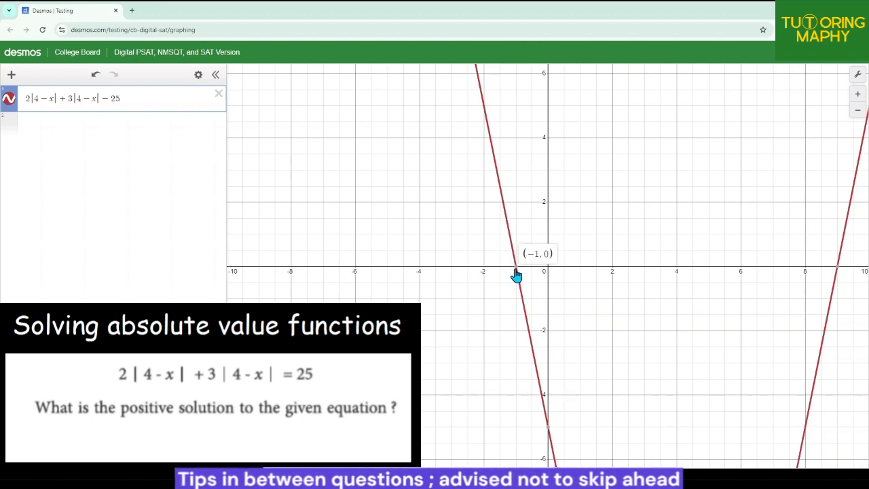
pyautogui.moveTo(837, 275)
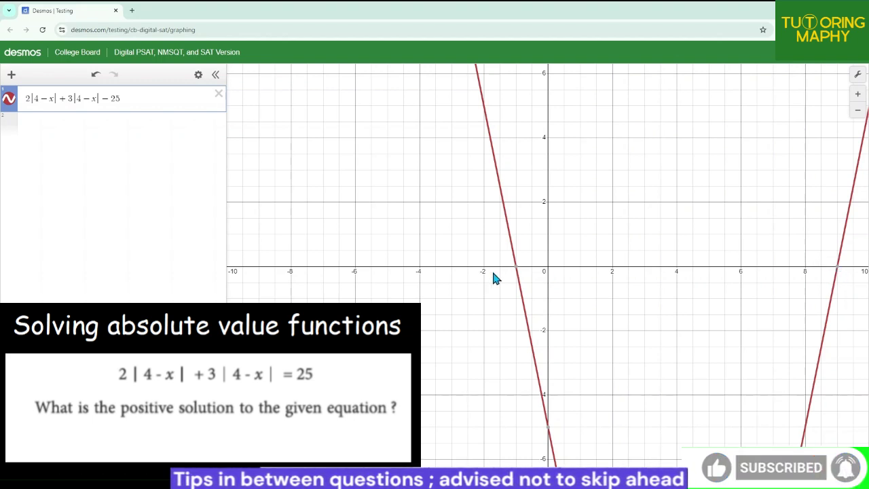
pyautogui.click(516, 273)
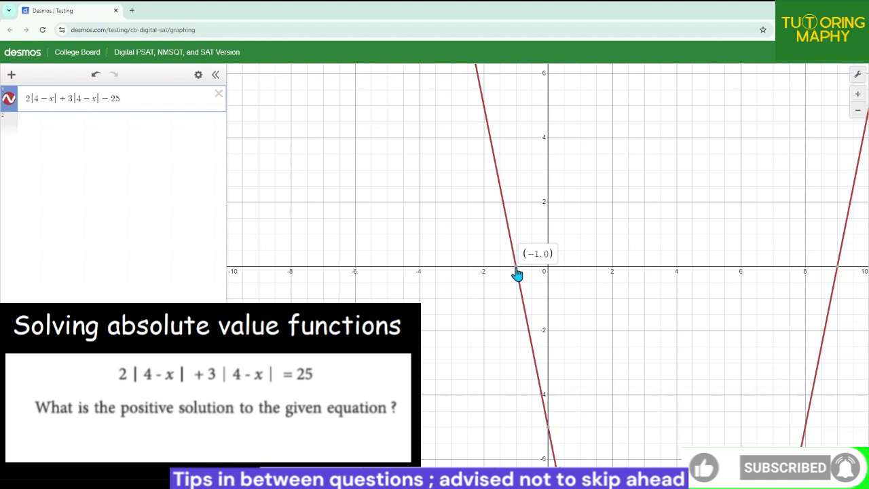
pyautogui.click(837, 270)
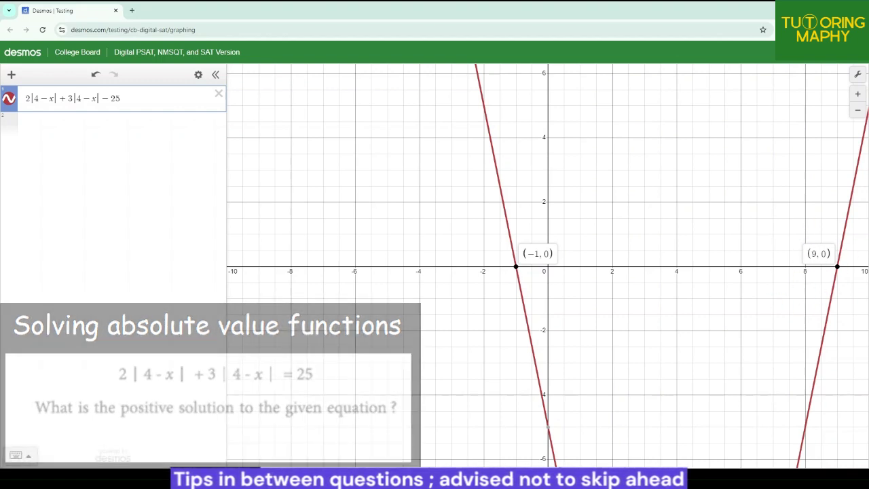
# Erase the absolute-value expression from the first row.
pyautogui.click(156, 97)
pyautogui.hotkey('ctrl', 'a')
pyautogui.press('BackSpace')
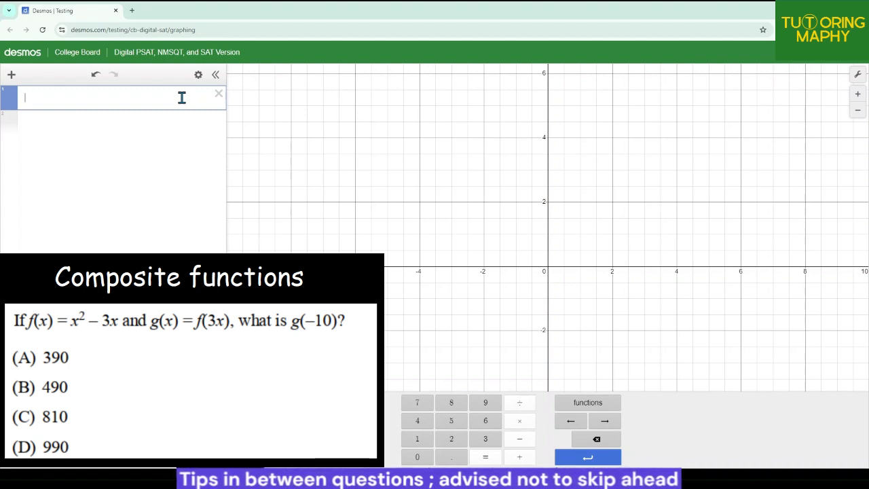
# Define f(x)=x²−3x and g(x)=f(3x), then hide both parabolas.
pyautogui.write('x^2-3x')
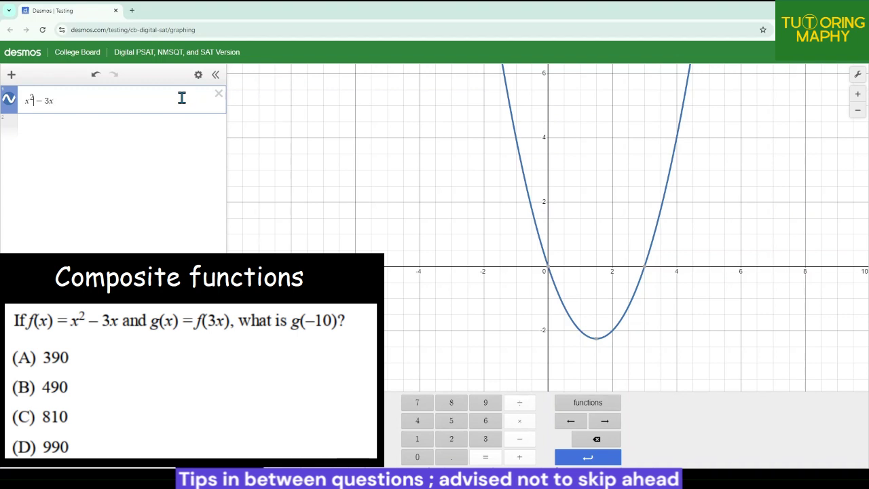
pyautogui.write('f(x')
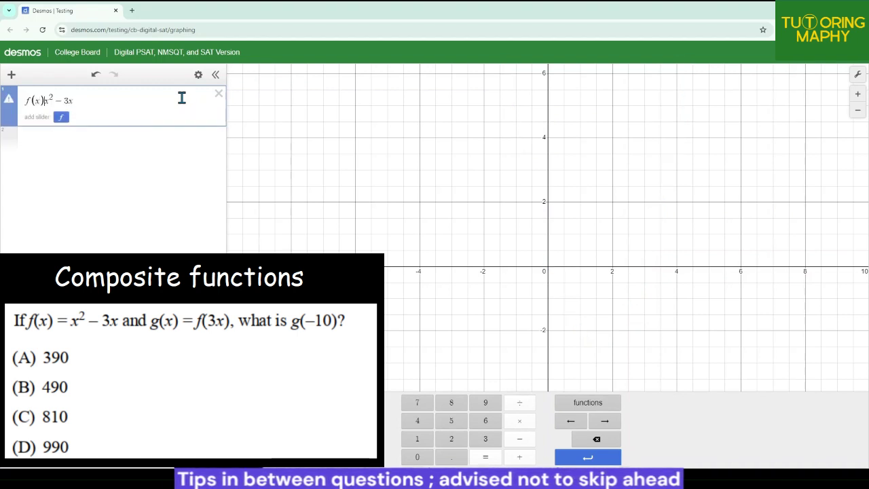
pyautogui.write(')=')
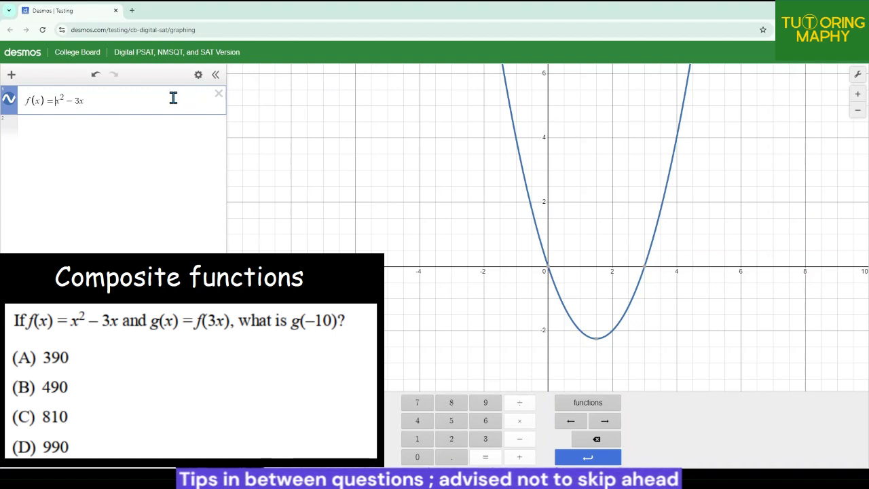
pyautogui.press('Return')
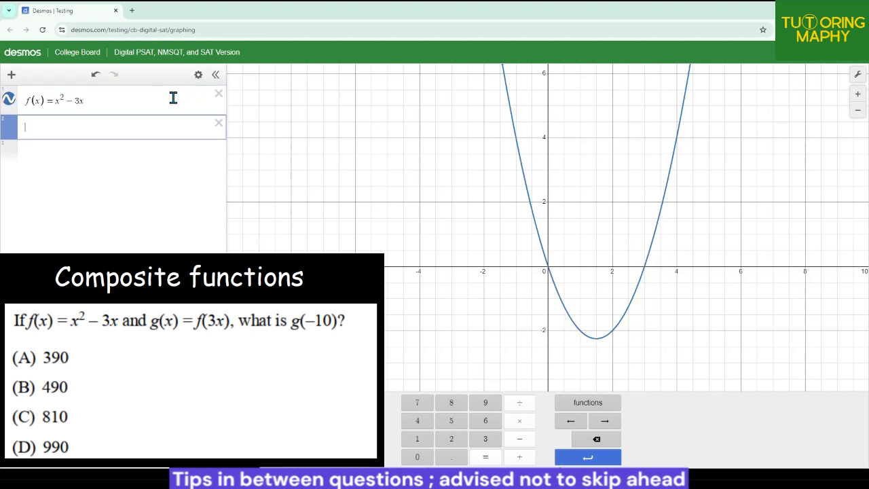
pyautogui.write('g(x')
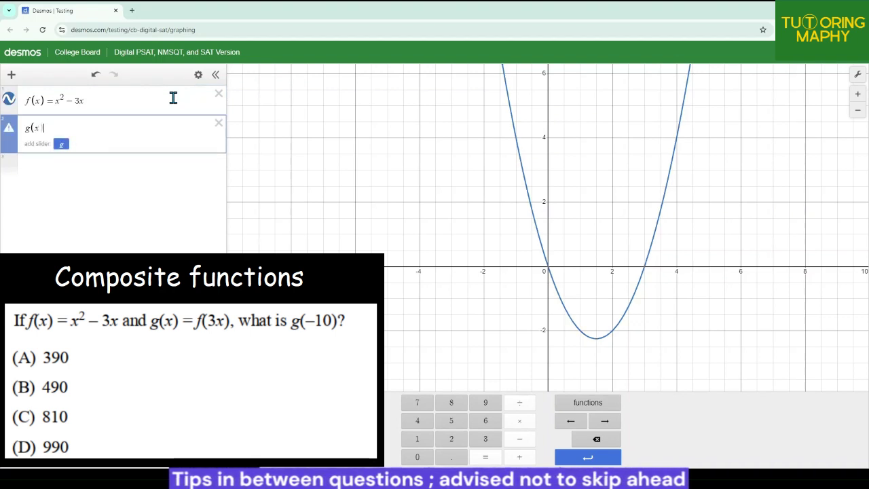
pyautogui.write(')=f(')
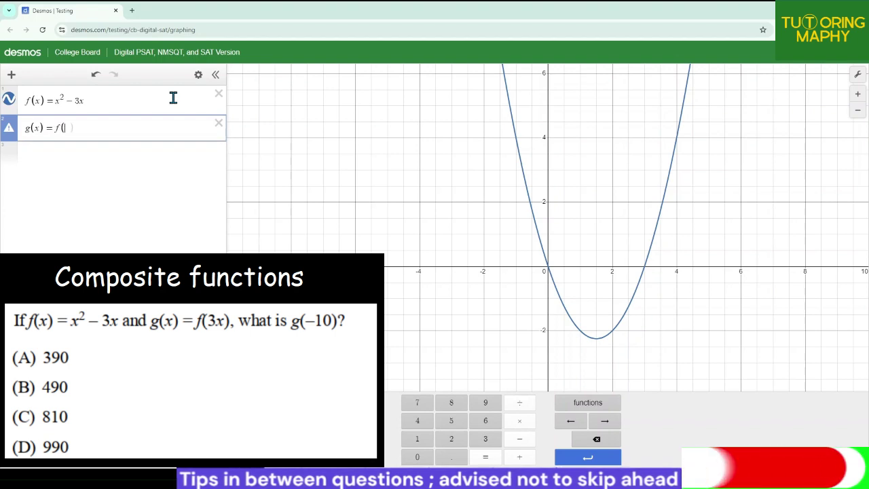
pyautogui.write('3x')
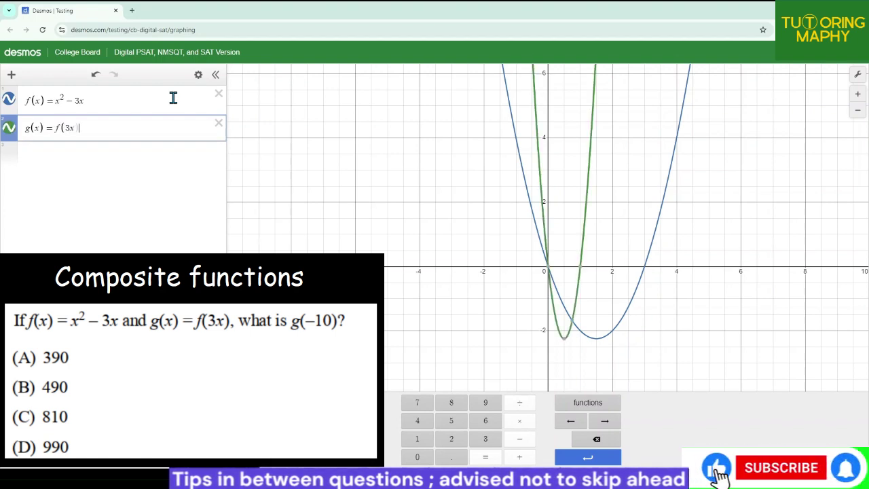
pyautogui.click(9, 99)
pyautogui.click(10, 130)
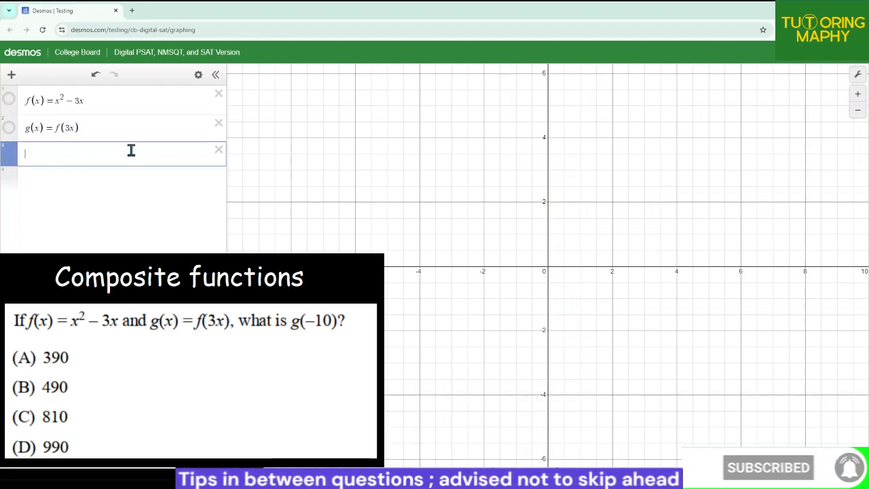
# Evaluate g(−10) and f(−30) in new rows, both giving 990.
pyautogui.click(125, 150)
pyautogui.click(136, 178)
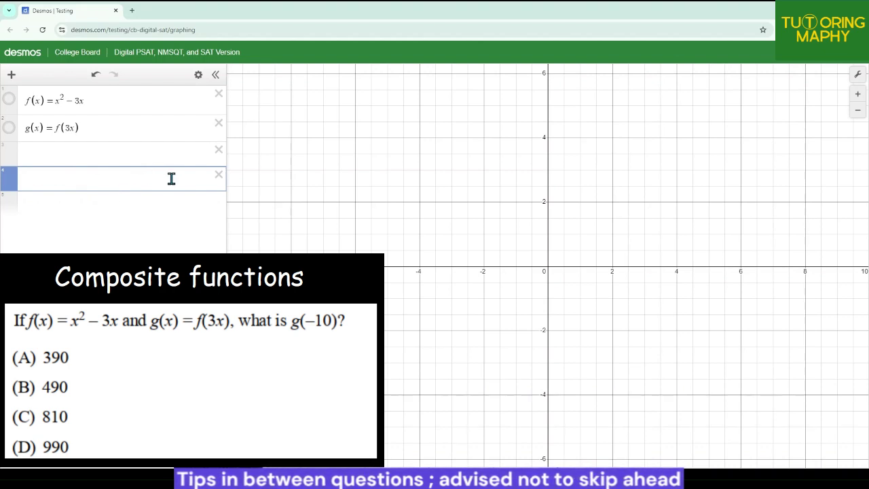
pyautogui.write('g(-10')
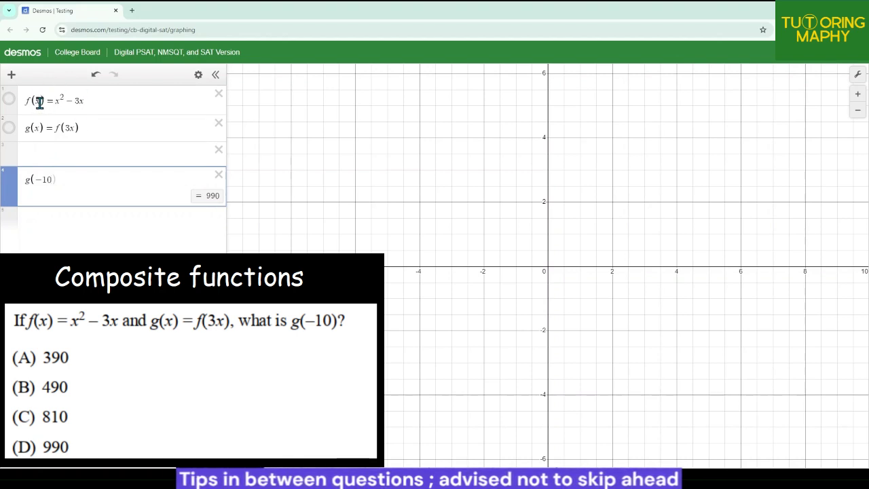
pyautogui.click(107, 223)
pyautogui.write('f')
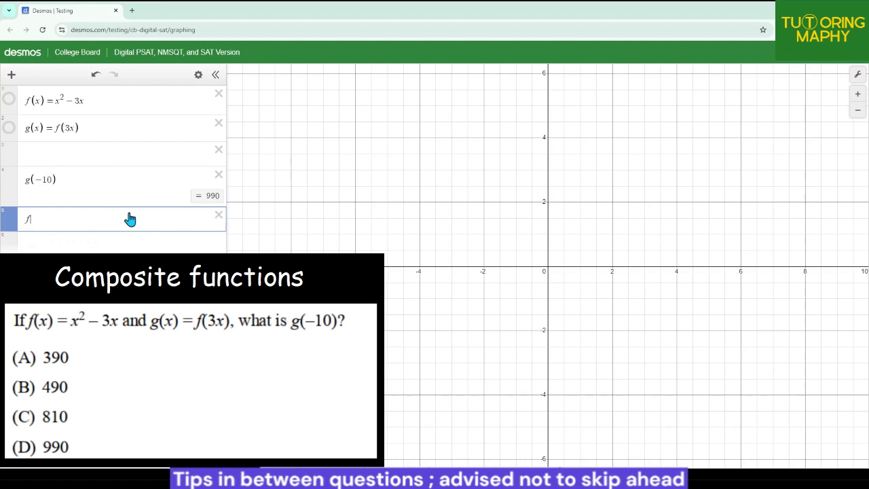
pyautogui.write('(-30')
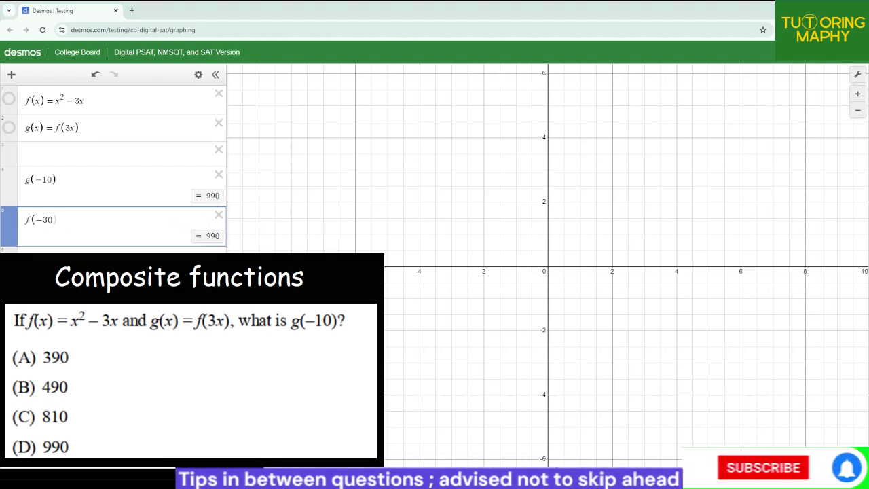
# Delete all four expressions to empty the list.
pyautogui.click(219, 94)
pyautogui.click(219, 95)
pyautogui.click(218, 95)
pyautogui.click(219, 95)
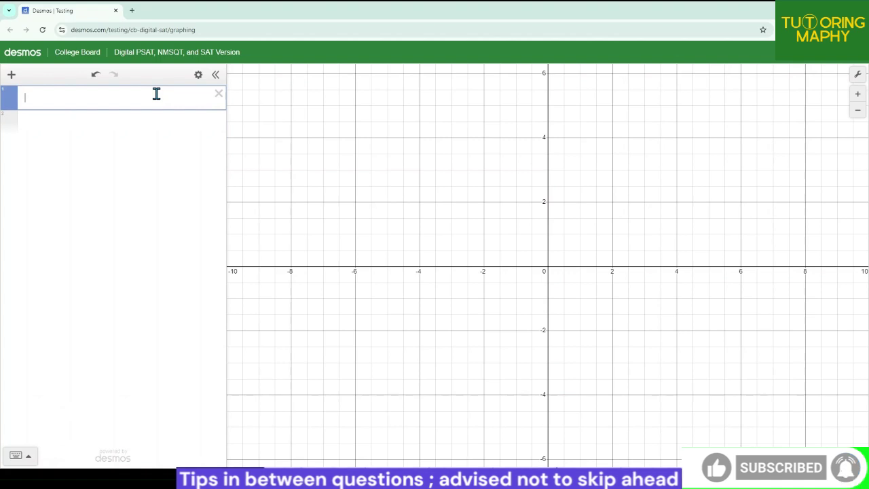
# Define f(x) = x² + 1 and g(x) = x² − 1 on separate rows.
pyautogui.write('f')
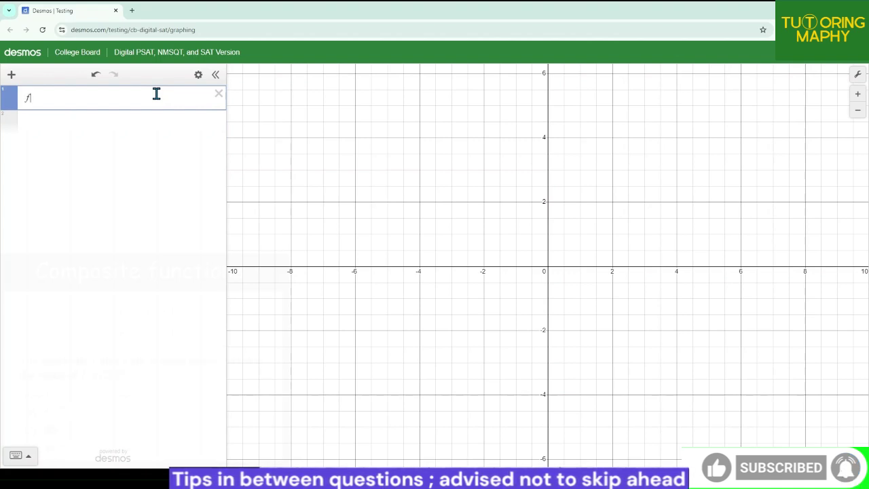
pyautogui.write('(x)=x^2+1')
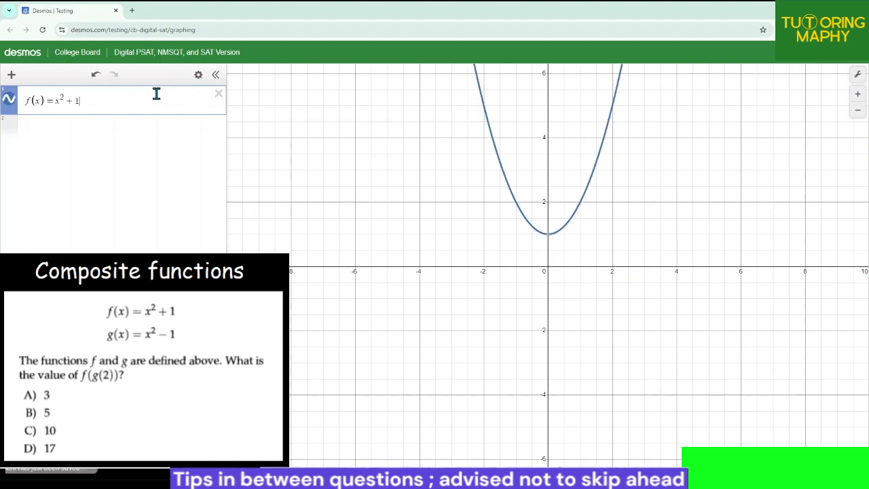
pyautogui.press('Return')
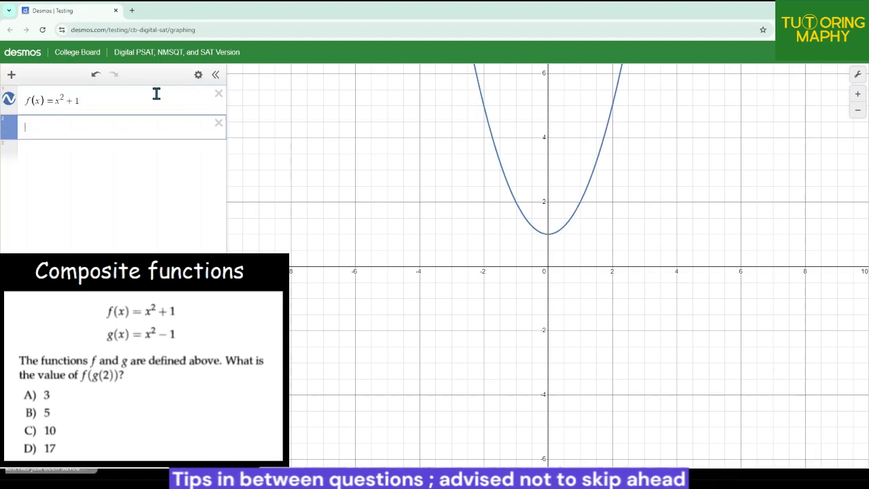
pyautogui.write('g(x)=x^2')
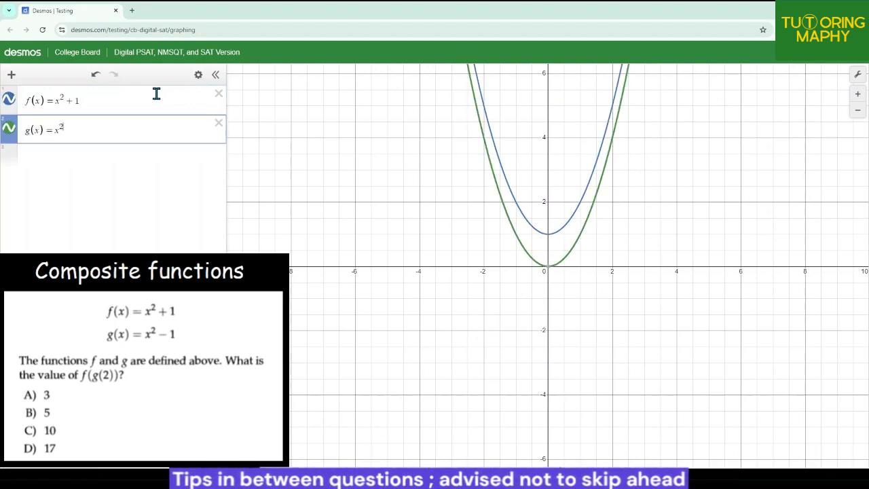
pyautogui.press('Right')
pyautogui.write('-1')
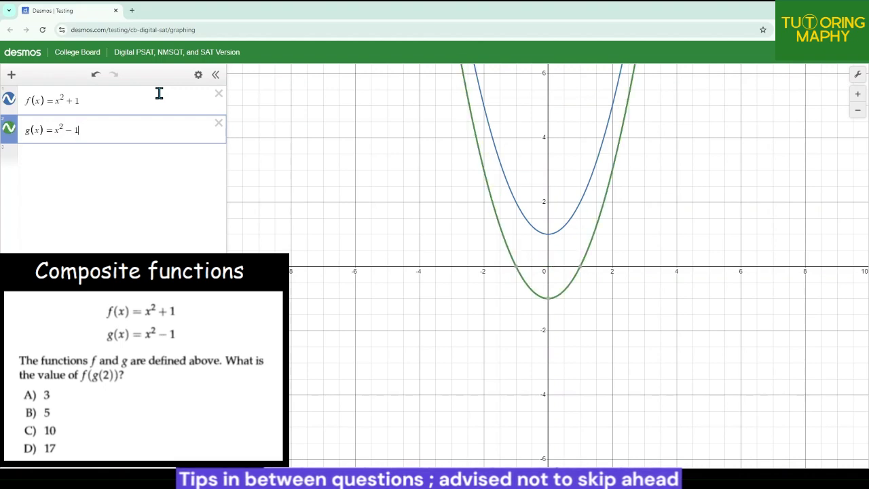
# Hide both the f(x) and g(x) parabolas from the graph.
pyautogui.click(165, 173)
pyautogui.click(8, 99)
pyautogui.click(8, 128)
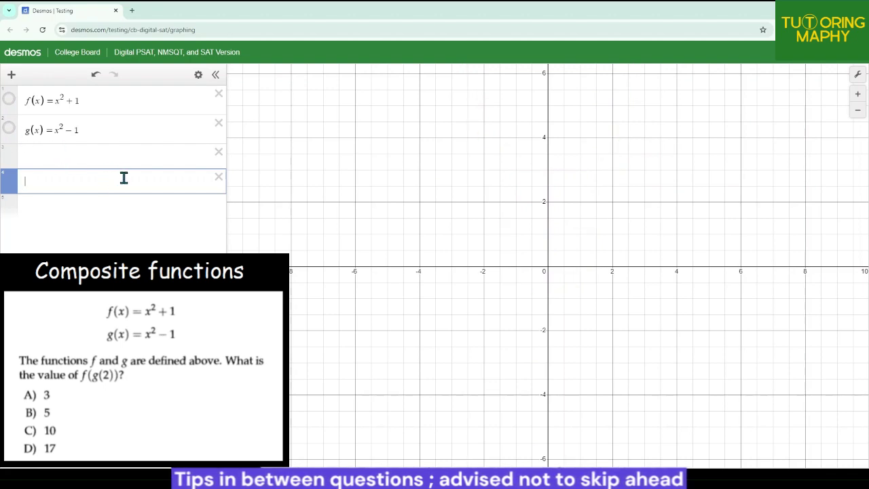
# Evaluate f(g(2)) to read 10, then delete the f, g and f(g(2)) expressions.
pyautogui.write('f(g(2')
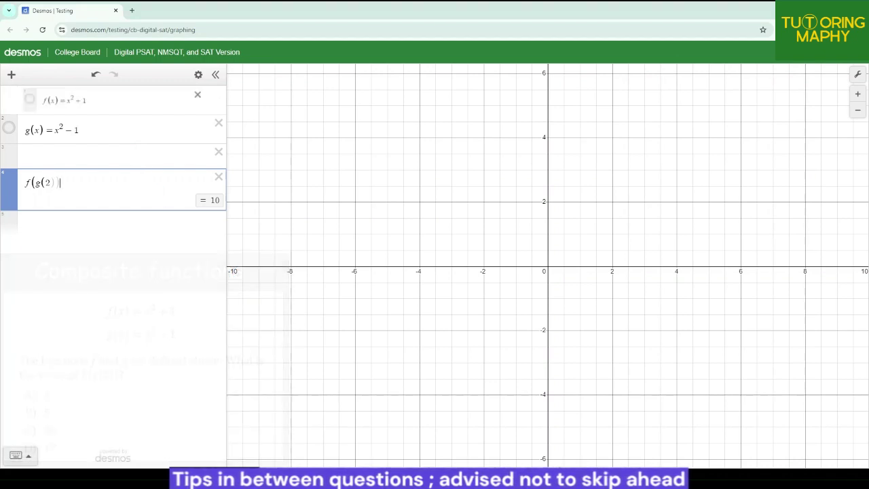
pyautogui.click(219, 93)
pyautogui.click(219, 93)
pyautogui.click(219, 93)
pyautogui.click(218, 94)
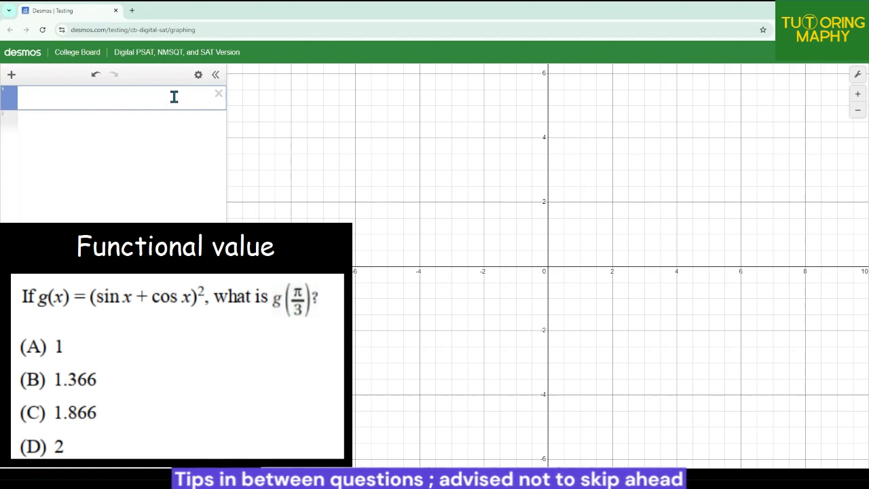
# Define g(x) = (sin(x) + cos x)², inserting sine from the functions keypad.
pyautogui.write('g(x) ')
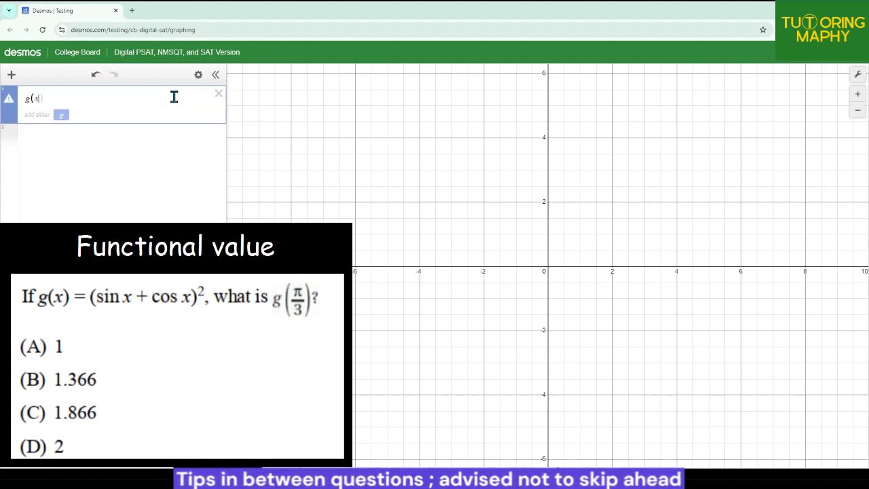
pyautogui.write('= (sin ')
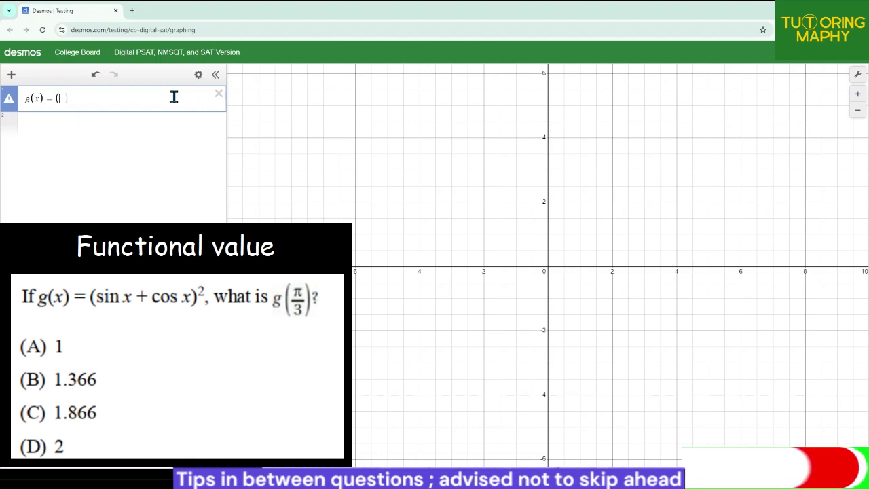
pyautogui.write('x + cos x')
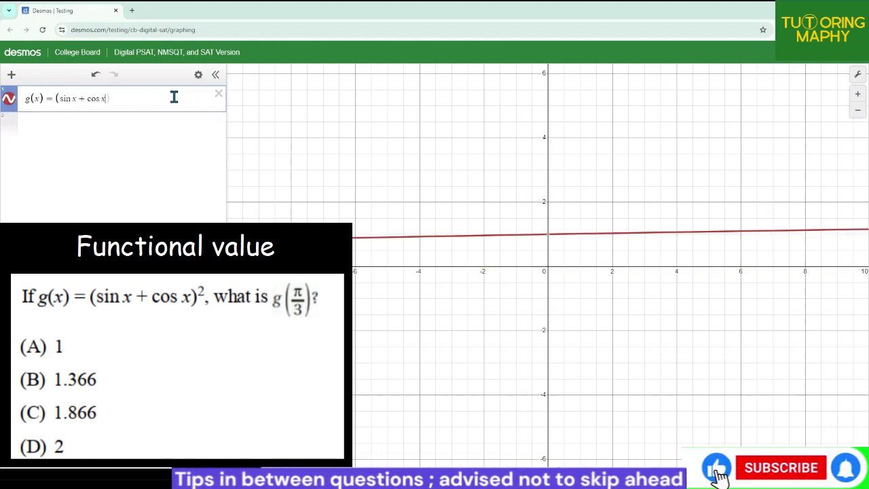
pyautogui.press('BackSpace')
pyautogui.press('BackSpace')
pyautogui.press('BackSpace')
pyautogui.press('BackSpace')
pyautogui.press('BackSpace')
pyautogui.press('BackSpace')
pyautogui.press('BackSpace')
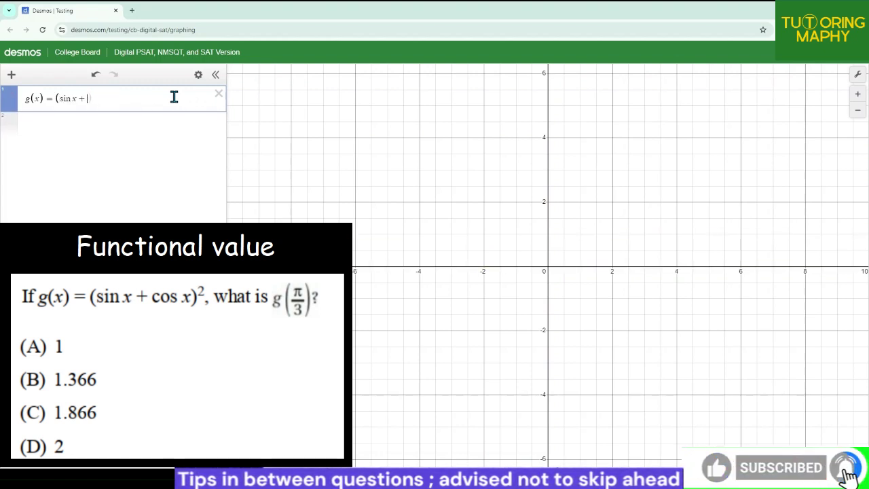
pyautogui.press('BackSpace')
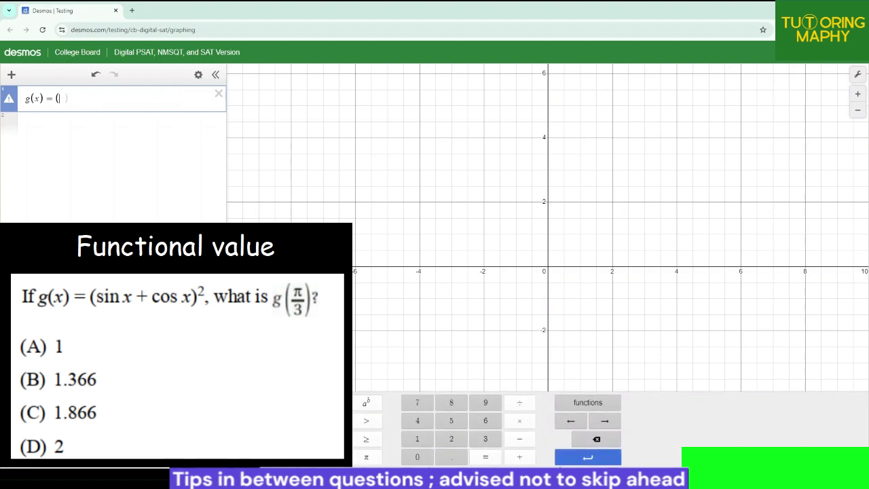
pyautogui.click(584, 411)
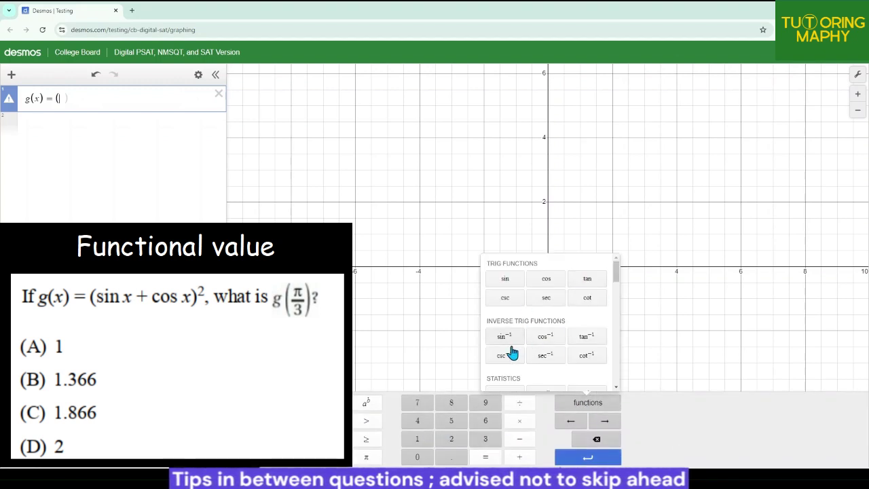
pyautogui.moveTo(617, 266)
pyautogui.mouseDown()
pyautogui.moveTo(617, 322)
pyautogui.moveTo(618, 271)
pyautogui.mouseUp()
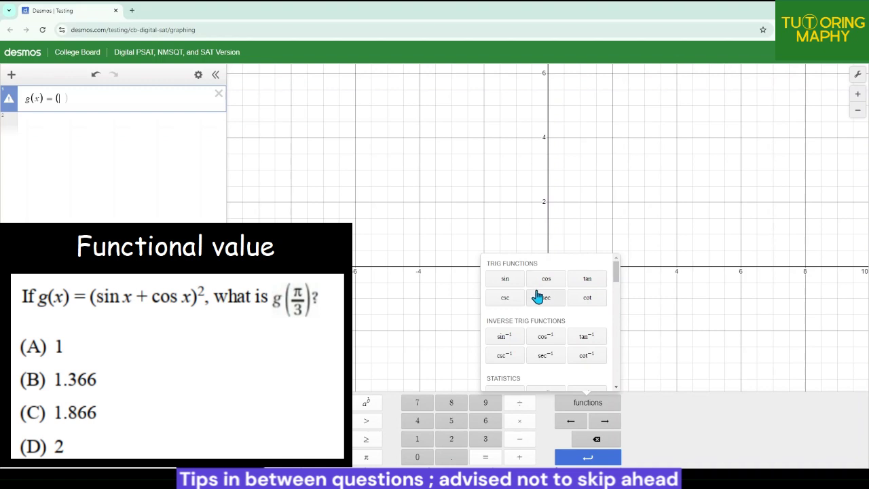
pyautogui.click(515, 285)
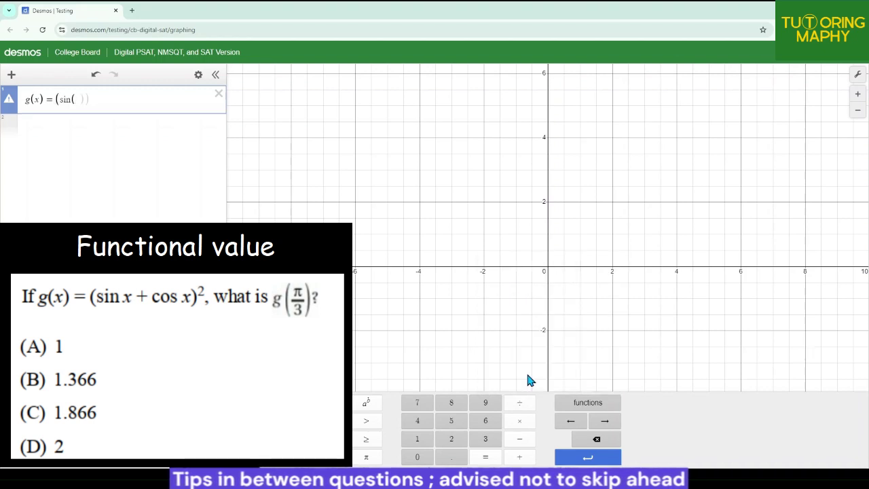
pyautogui.click(98, 145)
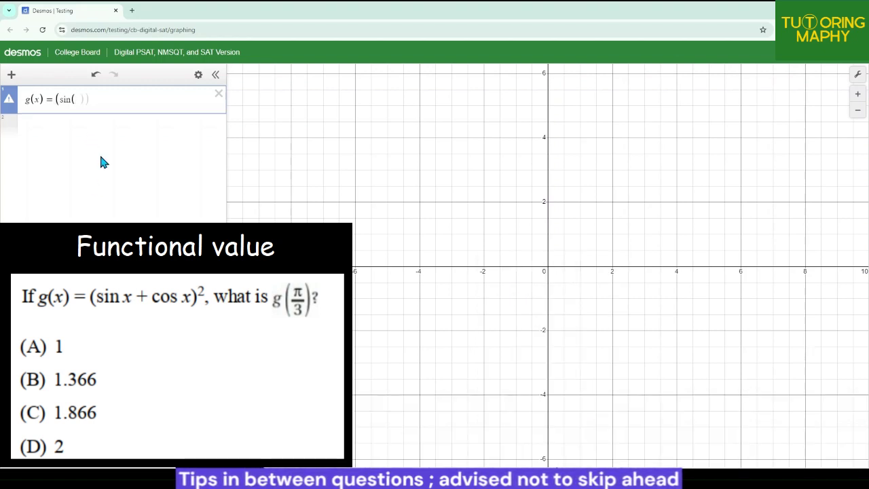
pyautogui.write('x')
pyautogui.press('Right')
pyautogui.write('+cos ')
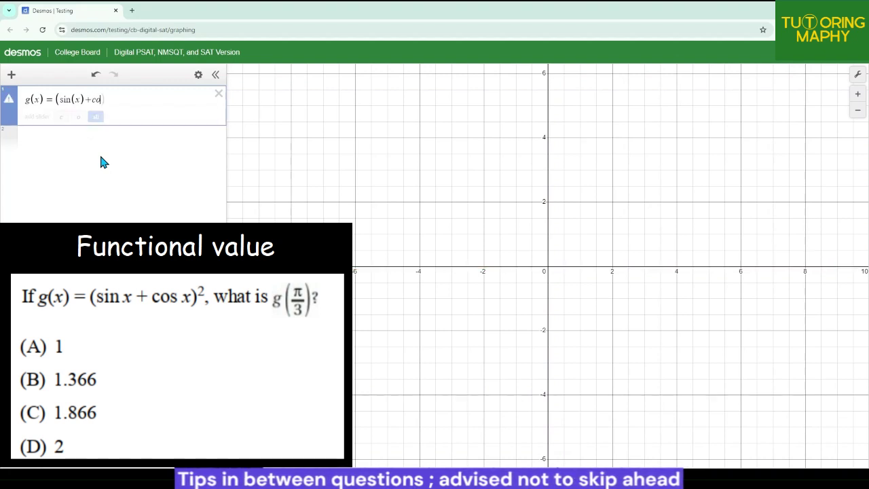
pyautogui.write('x)^2')
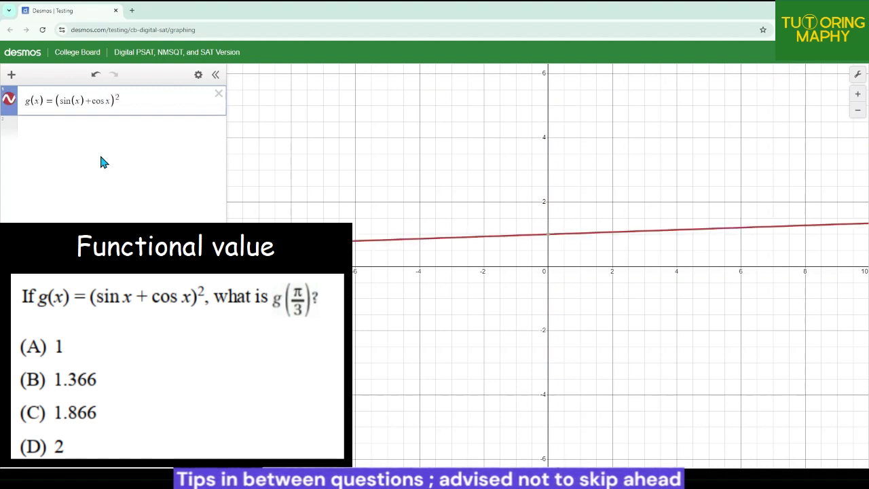
pyautogui.press('BackSpace')
pyautogui.press('BackSpace')
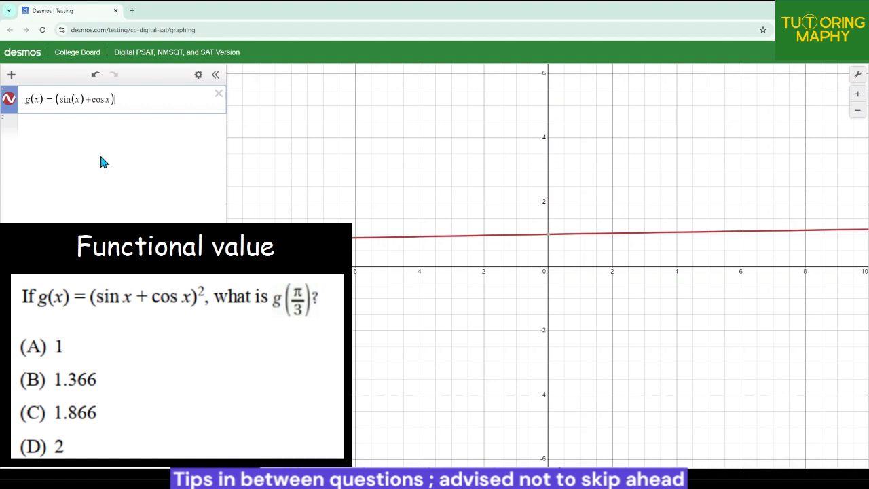
pyautogui.write('^')
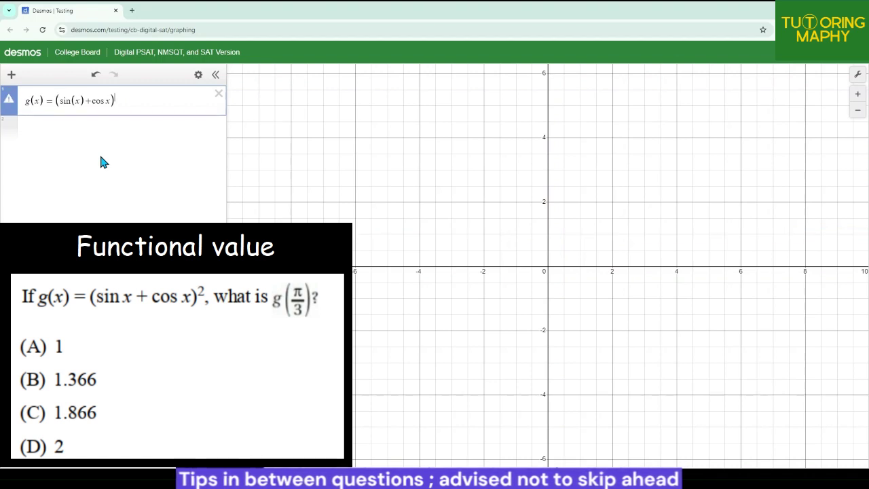
pyautogui.write('2')
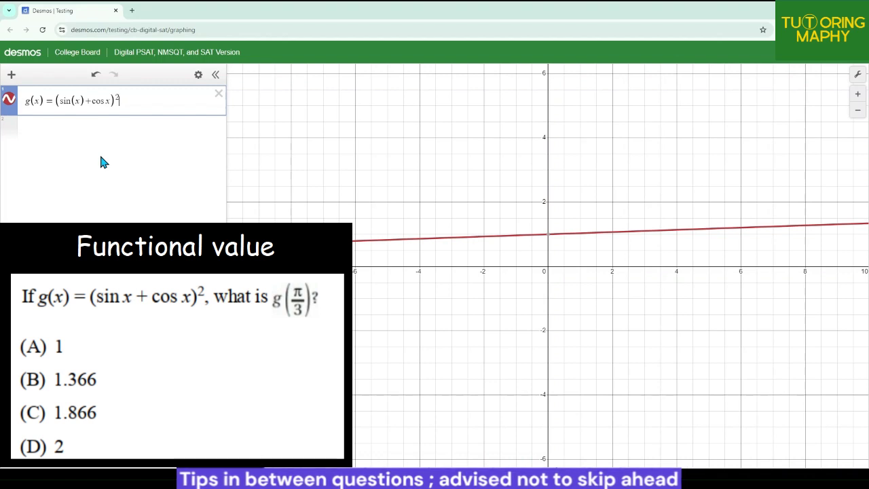
# Hide the g(x) curve and enter g(π/3) in a new row.
pyautogui.click(10, 102)
pyautogui.click(85, 130)
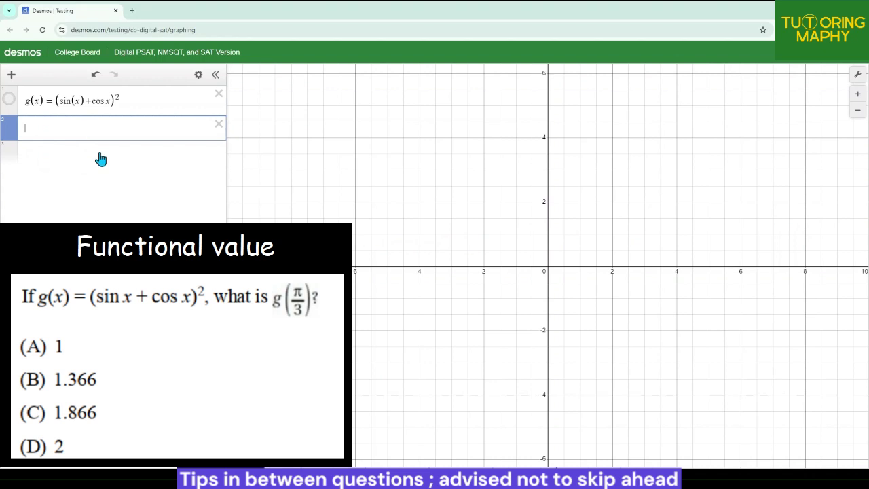
pyautogui.hotkey('ctrl', 'l')
pyautogui.click(153, 127)
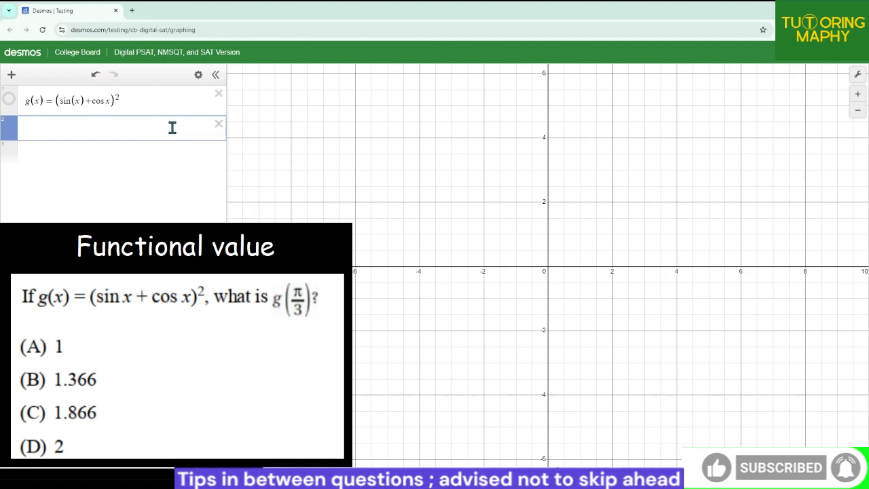
pyautogui.write('g(')
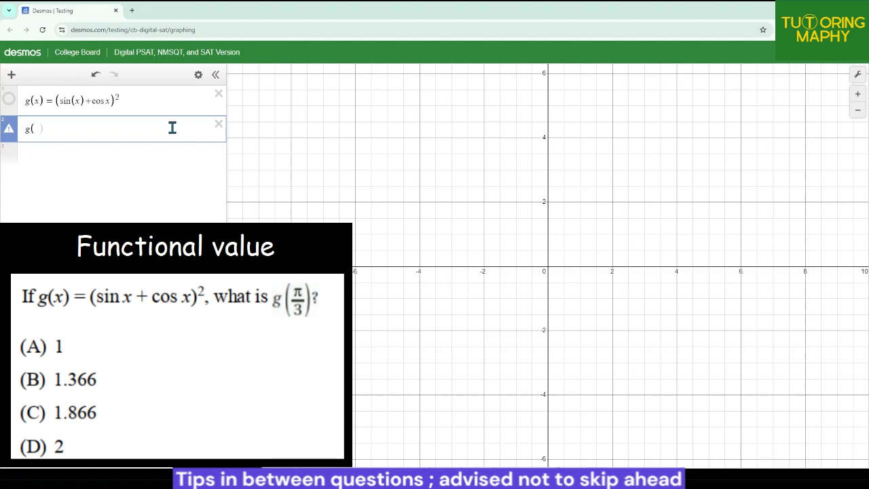
pyautogui.write('pi')
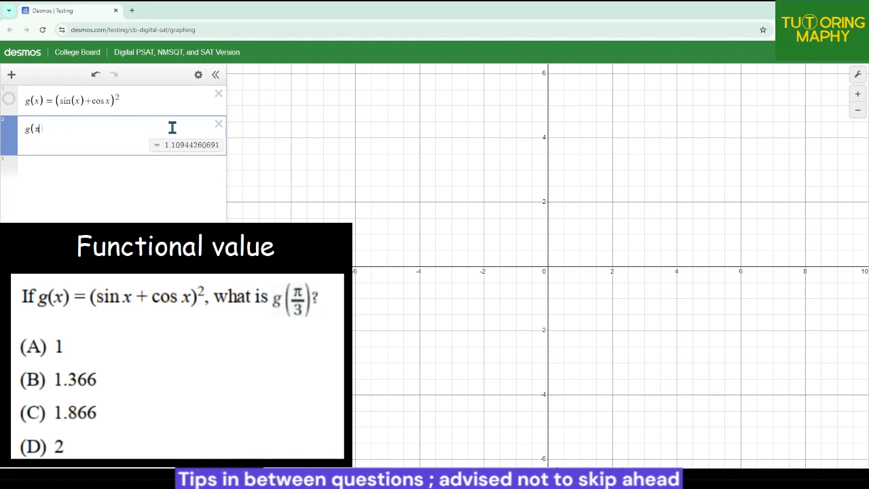
pyautogui.write('/3')
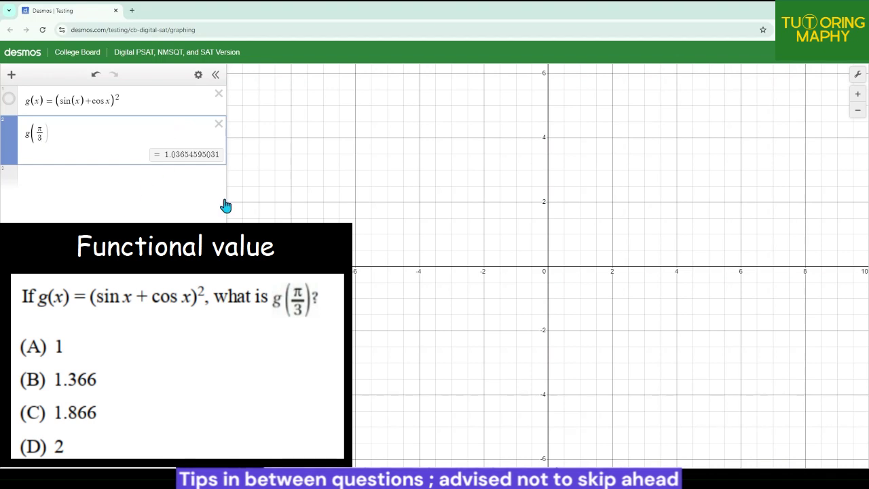
# Switch angles to radians so g(π/3) reads 1.86602540378, then delete both expressions.
pyautogui.click(858, 76)
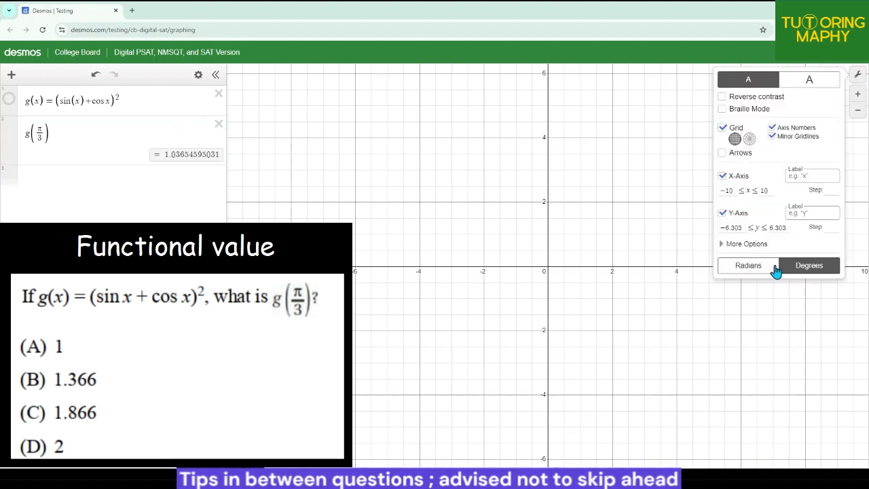
pyautogui.click(772, 268)
pyautogui.click(858, 76)
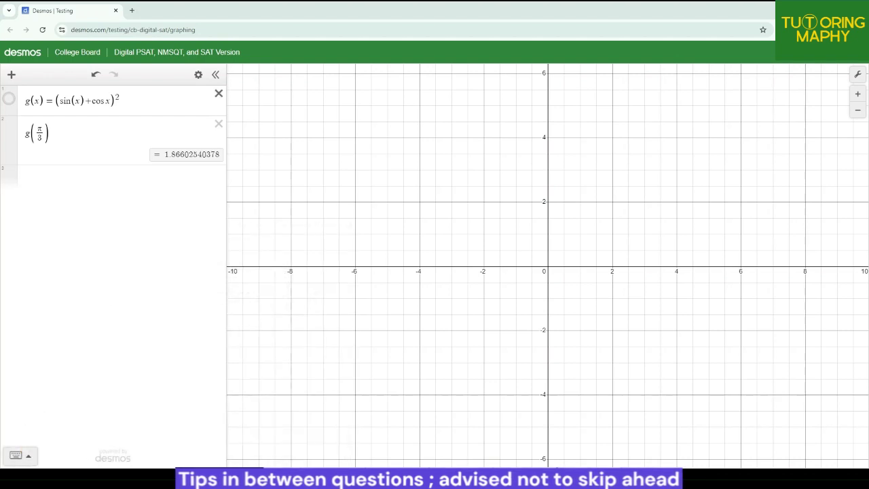
pyautogui.click(219, 93)
pyautogui.click(218, 93)
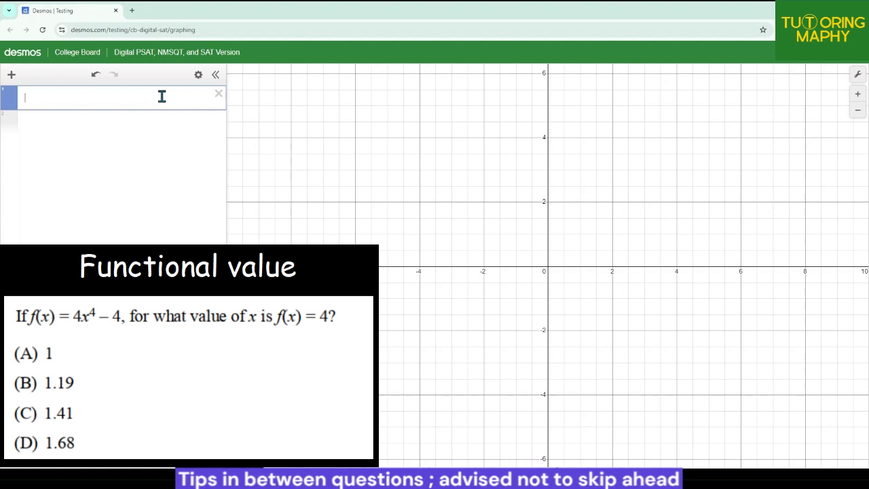
# Enter f(x) = 4x⁴ − 4 and hide its quartic curve.
pyautogui.write('f(x')
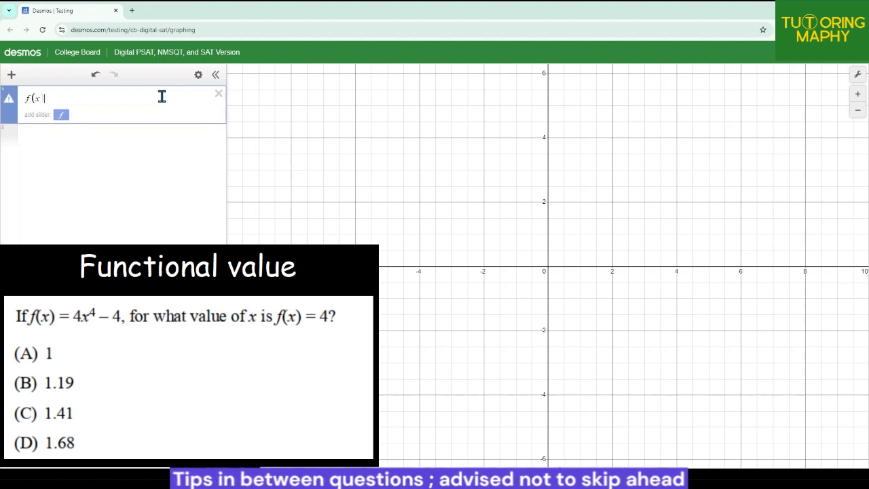
pyautogui.write(')=4x^4')
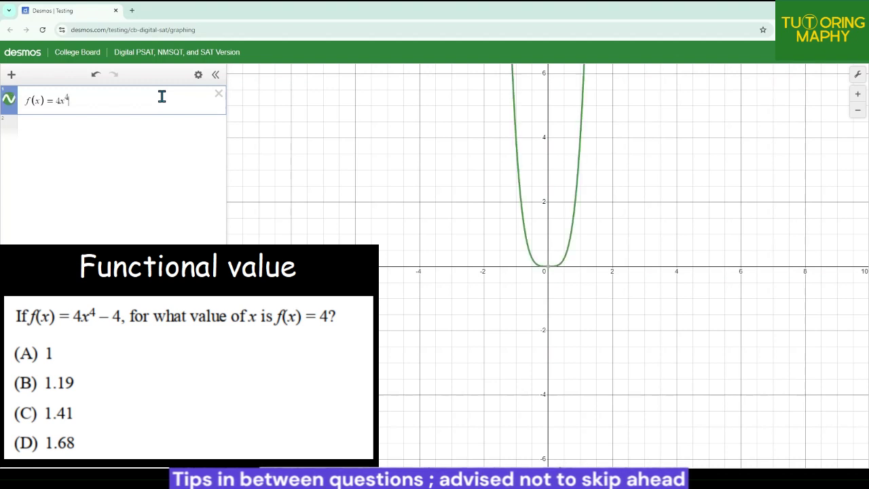
pyautogui.press('Right')
pyautogui.write('-4')
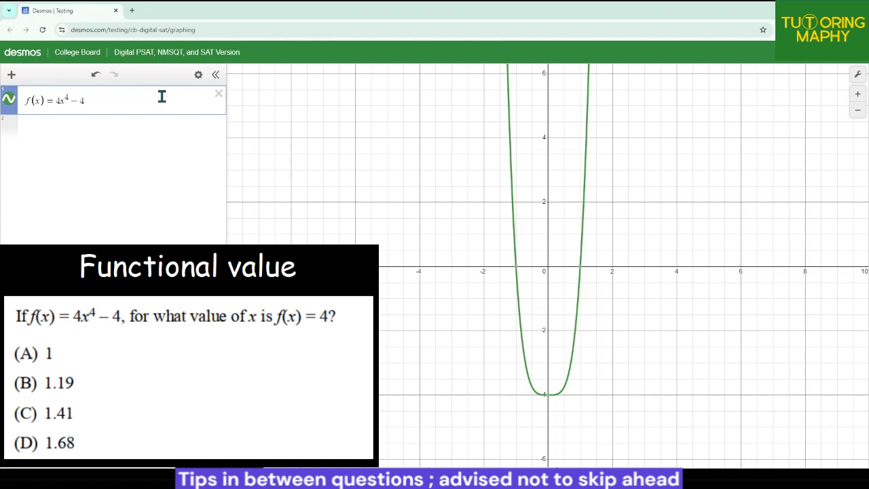
pyautogui.click(9, 101)
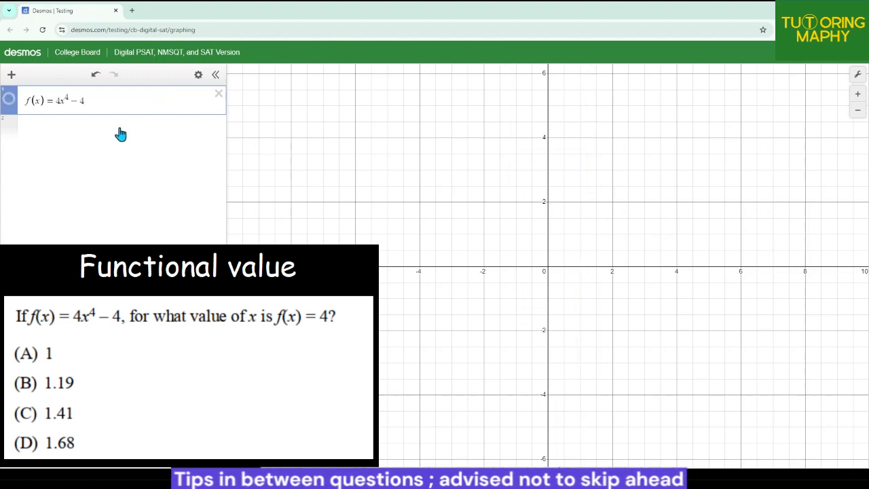
pyautogui.click(124, 127)
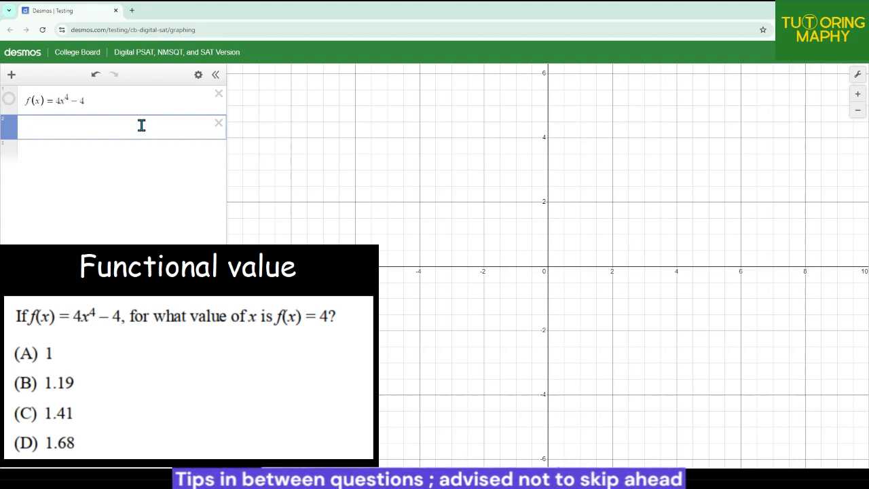
# Graph f(x) − 4 and pin both its x-intercepts at ±1.189.
pyautogui.write('f(x')
pyautogui.write(')-4')
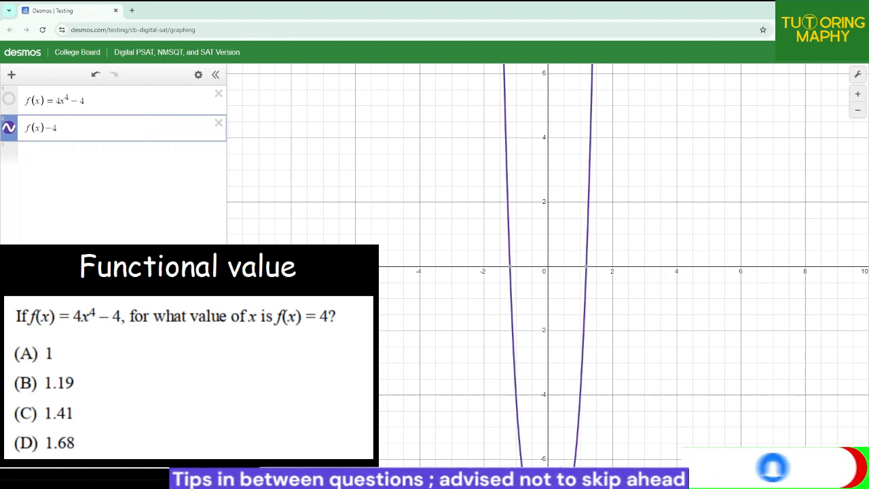
pyautogui.click(589, 274)
pyautogui.click(510, 268)
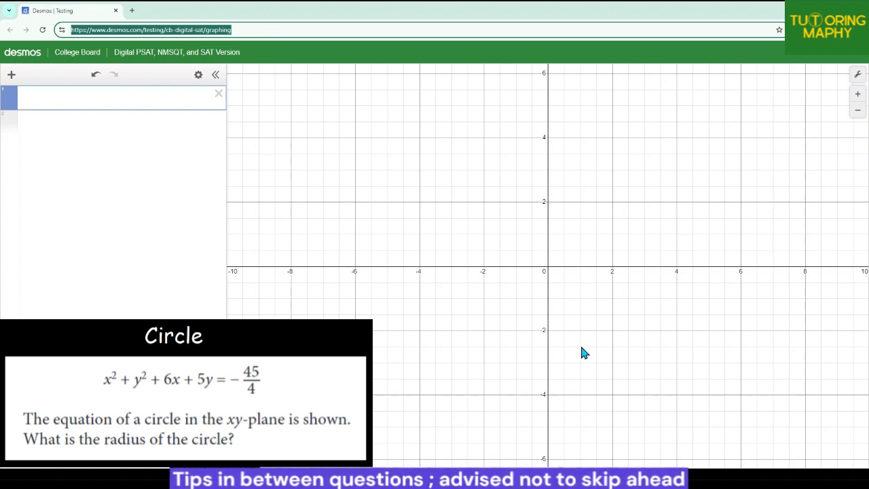
# Enter the circle equation x² + y² + 6x + 5y + 45/4 = 0 in row 1.
pyautogui.click(172, 96)
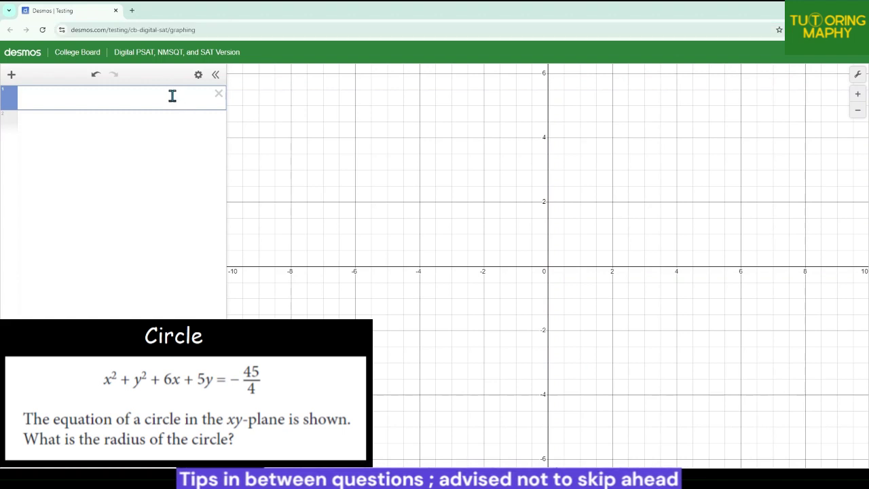
pyautogui.write('x^2')
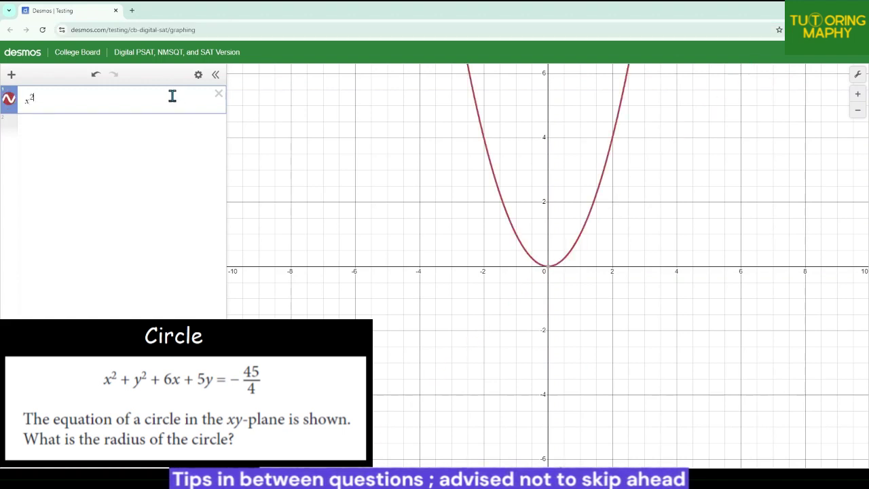
pyautogui.press('Right')
pyautogui.write('+y^2')
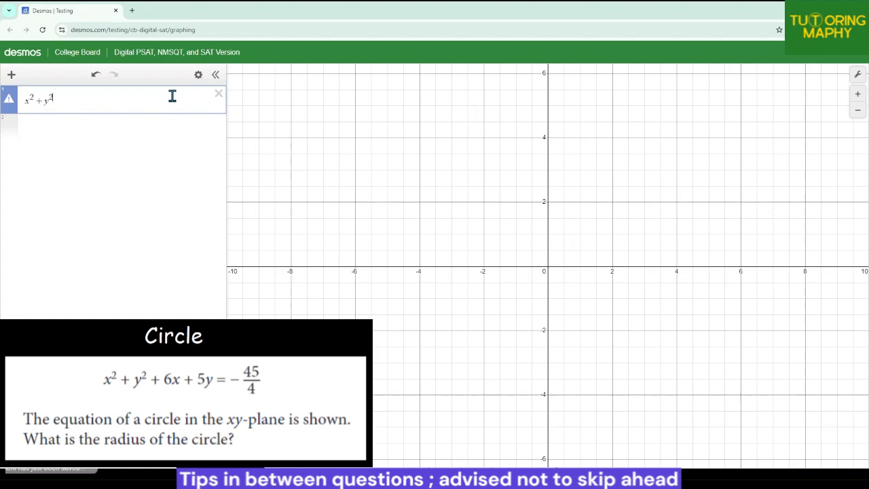
pyautogui.press('Right')
pyautogui.write('+6x+5y+45/4')
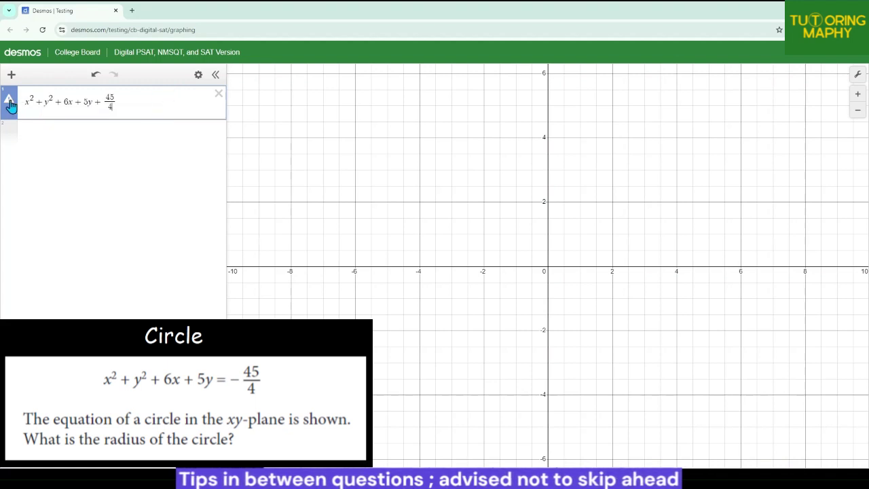
pyautogui.moveTo(10, 102)
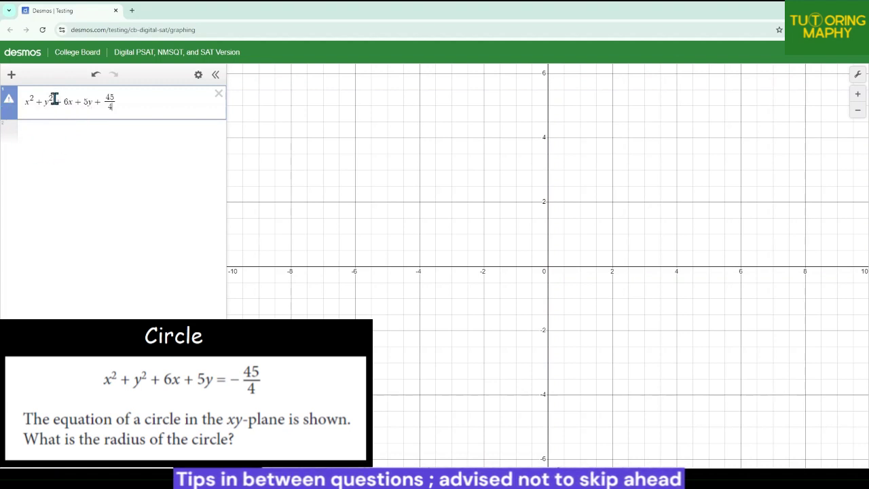
pyautogui.click(159, 100)
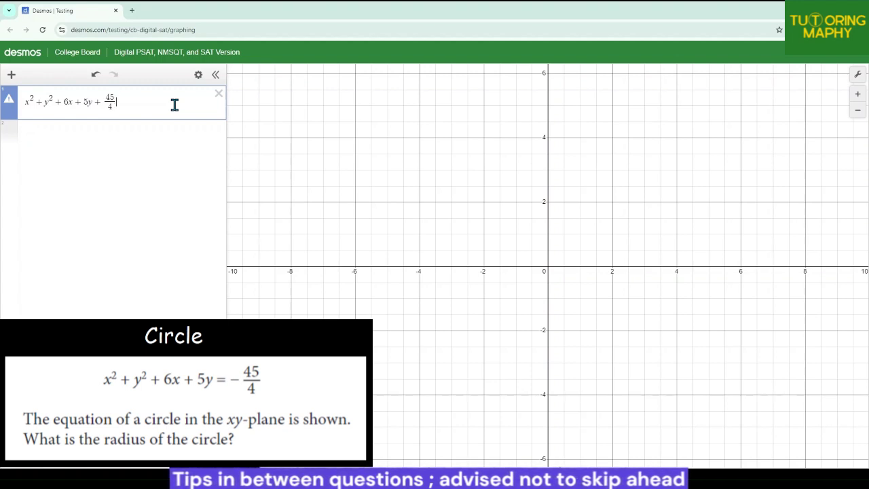
pyautogui.write('0')
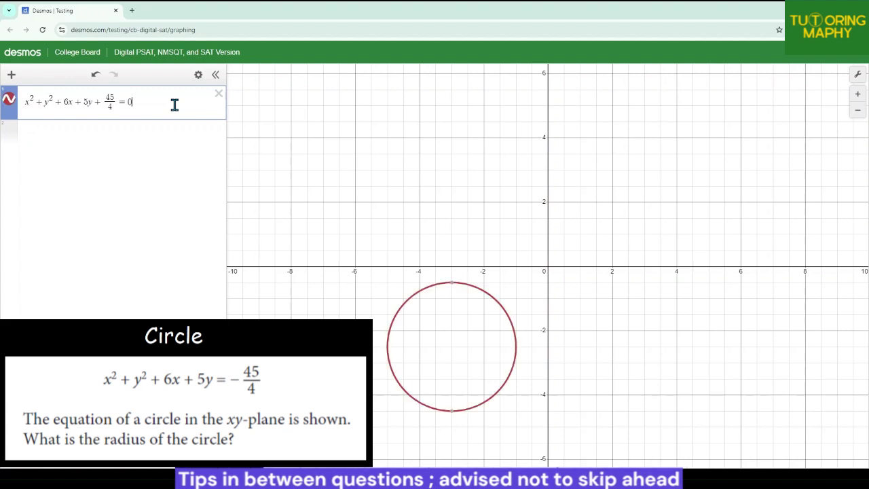
# Label the circle's top (−3, −0.5) and bottom (−3, −4.5) points, then delete the equation.
pyautogui.click(453, 283)
pyautogui.click(453, 410)
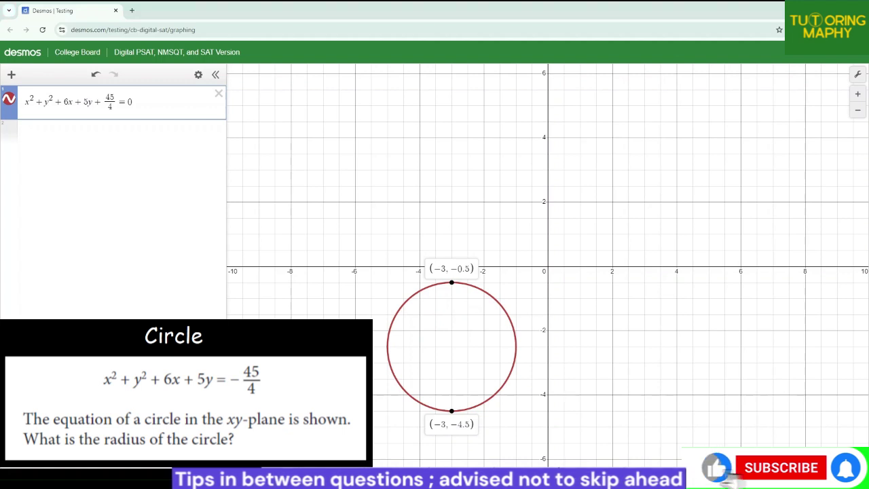
pyautogui.click(218, 93)
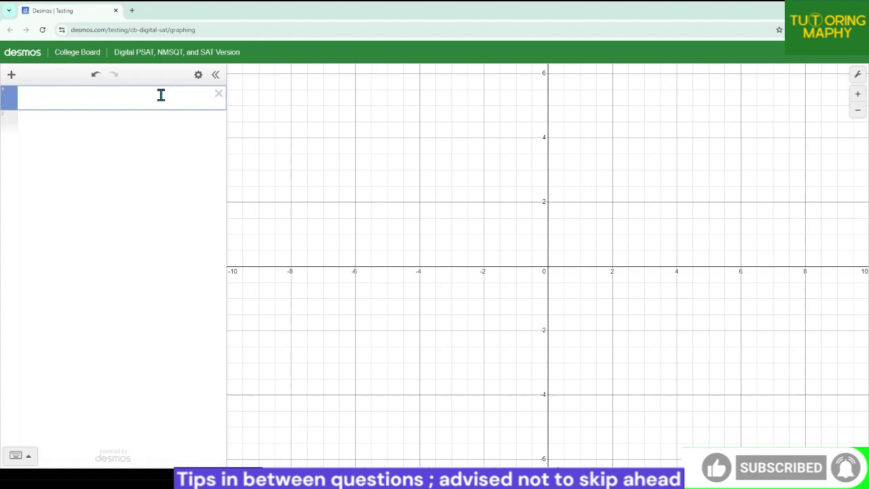
# Enter 2x² + 2x + 2y² − 10y − 85 = 0 and zoom out to frame the whole circle.
pyautogui.write('2x^2')
pyautogui.press('Right')
pyautogui.write('+2x+')
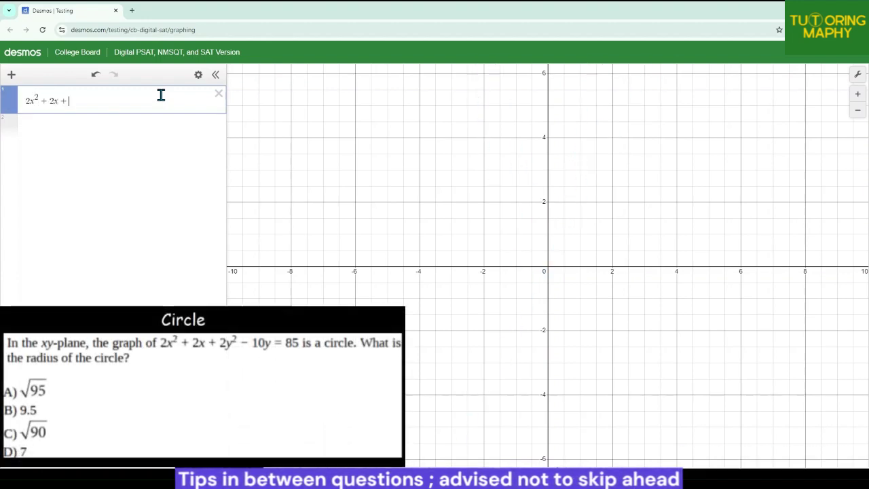
pyautogui.write('2y^2 − 10')
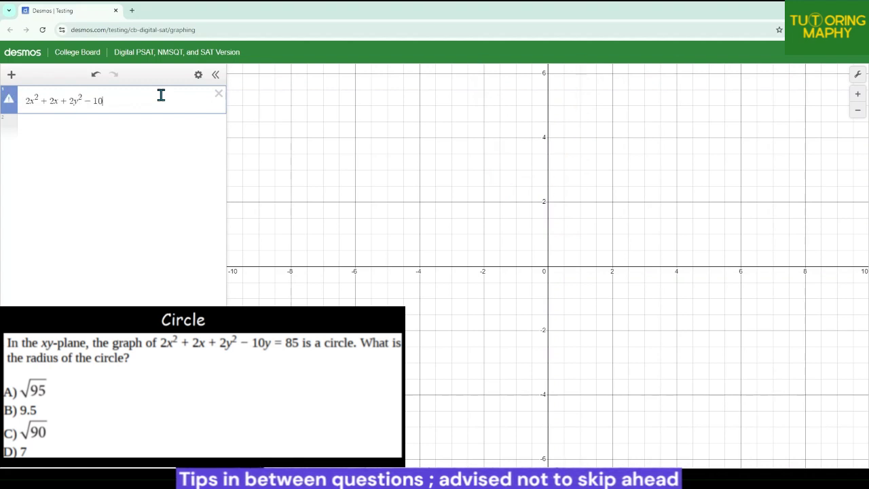
pyautogui.write('-10y-85=0')
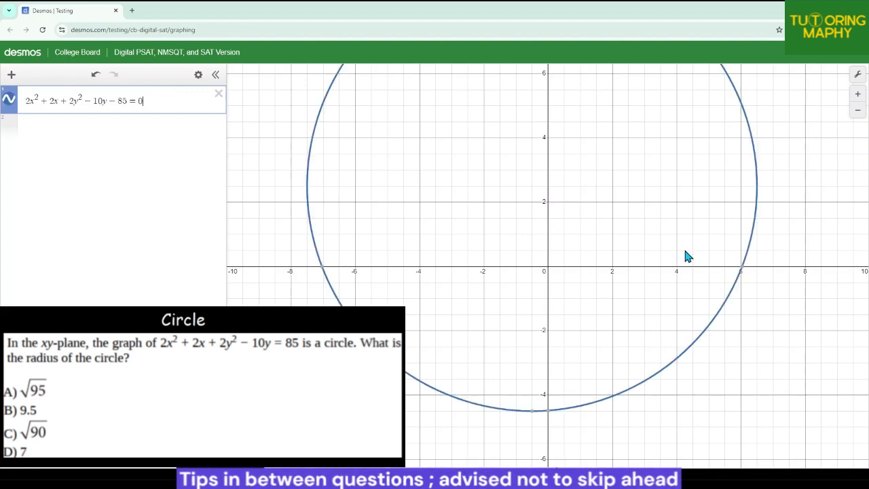
pyautogui.click(857, 110)
pyautogui.moveTo(770, 135); pyautogui.dragTo(762, 140)
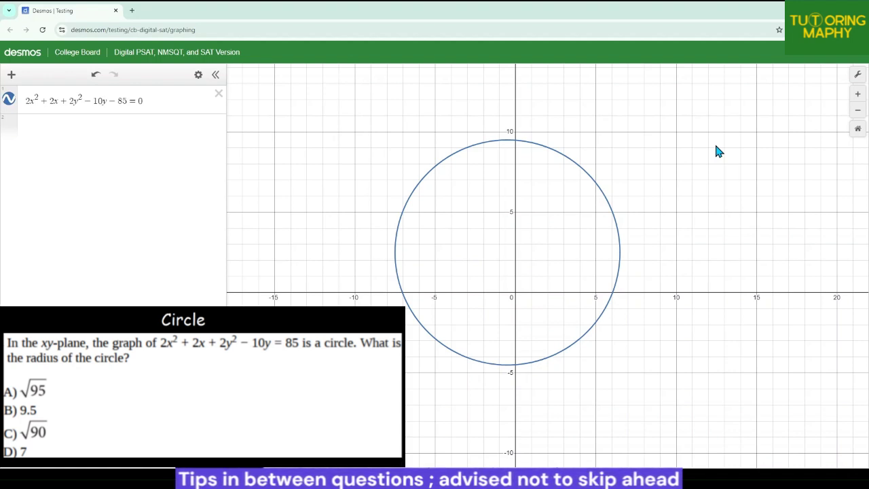
# Pin the circle's top (−0.5, 9.5) and bottom (−0.5, −4.5) points, then delete its equation.
pyautogui.click(601, 192)
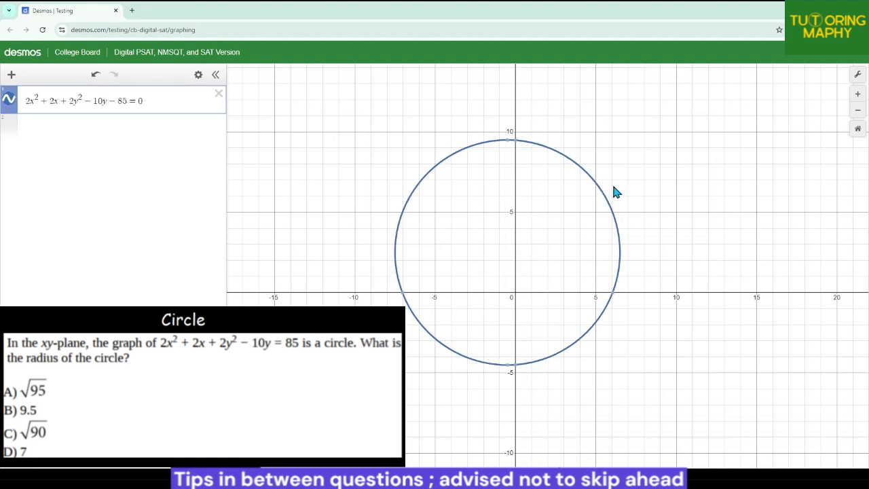
pyautogui.moveTo(518, 372)
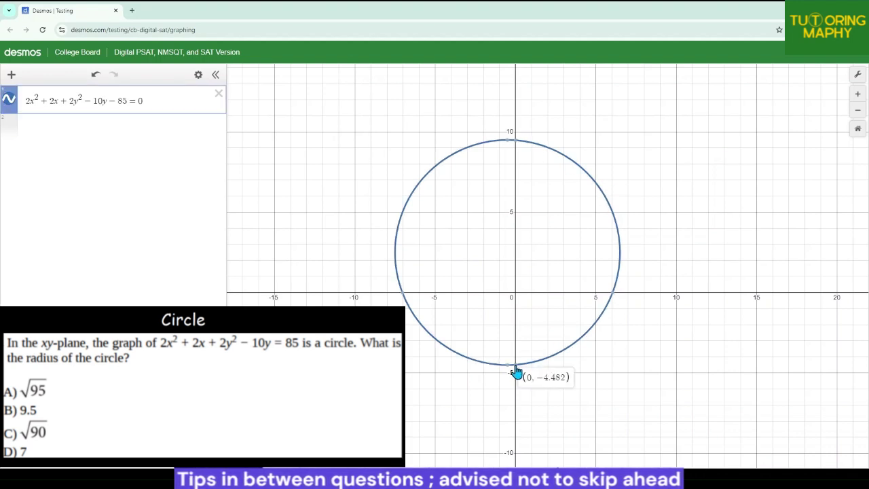
pyautogui.moveTo(511, 148)
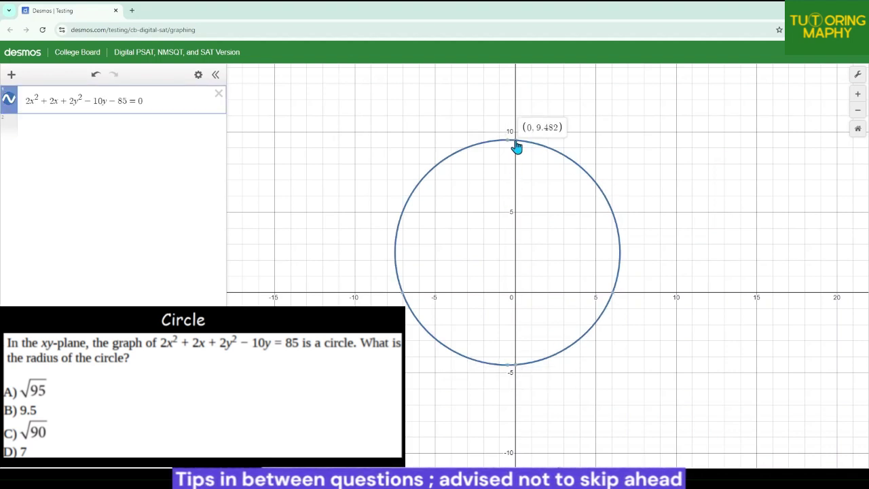
pyautogui.click(517, 369)
pyautogui.moveTo(517, 145)
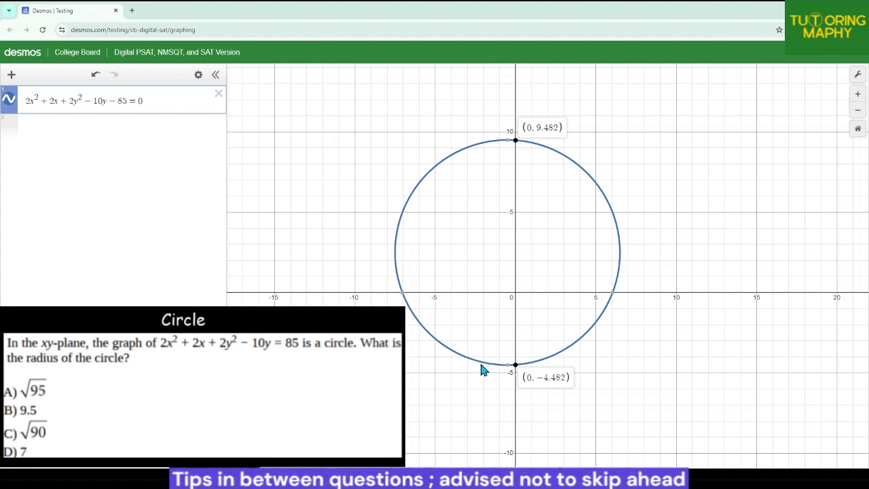
pyautogui.click(660, 335)
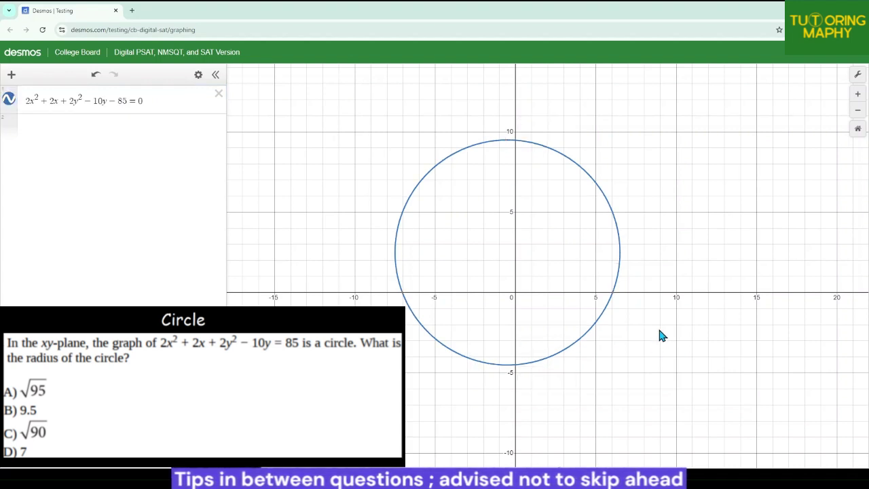
pyautogui.click(510, 367)
pyautogui.click(508, 142)
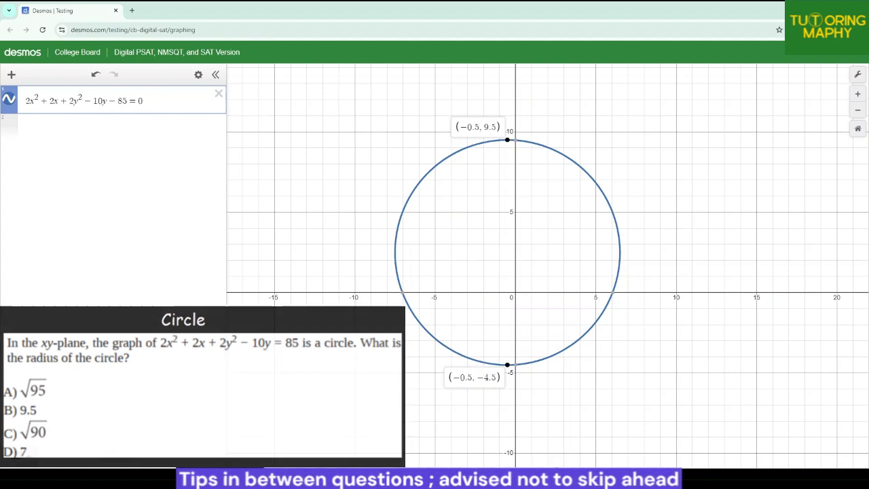
pyautogui.click(219, 94)
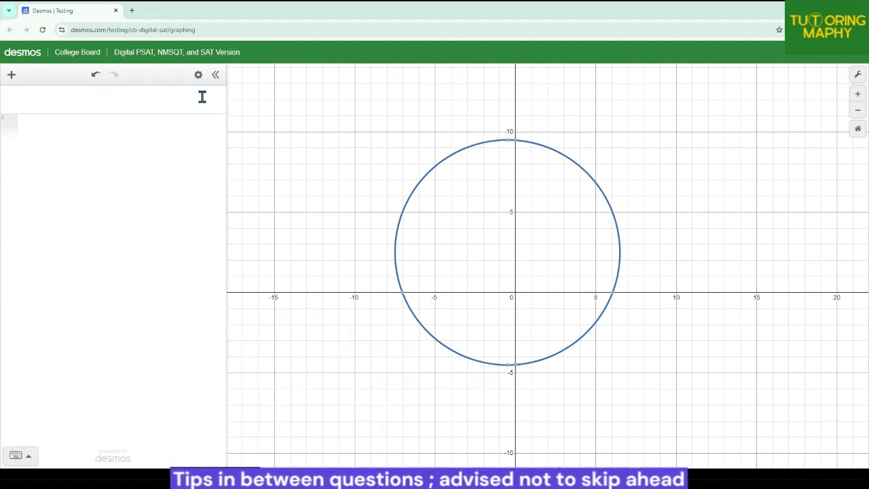